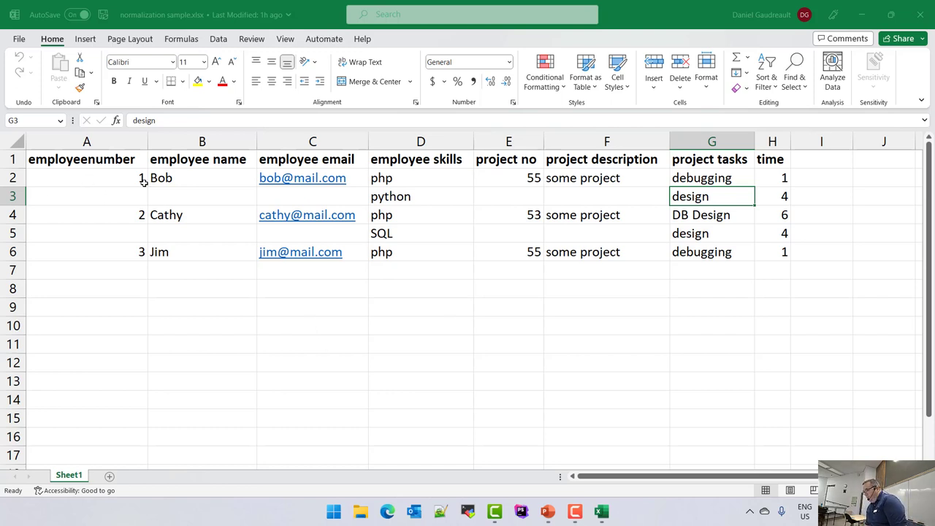
- Copy the whole employee and project table, headers included, from Sheet1 to cell A1 of a new sheet
left_click_drag(129, 177, 315, 186)
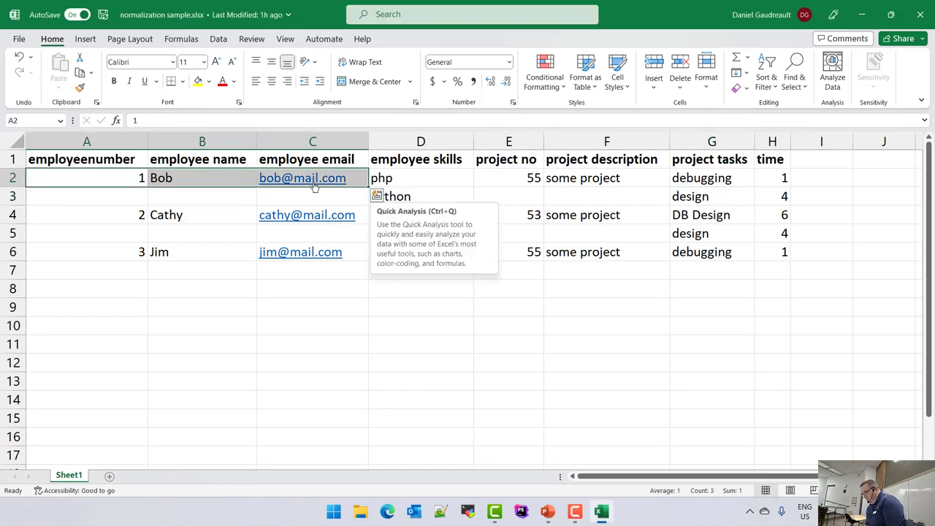
left_click_drag(82, 154, 783, 251)
key("ctrl+c")
left_click(110, 476)
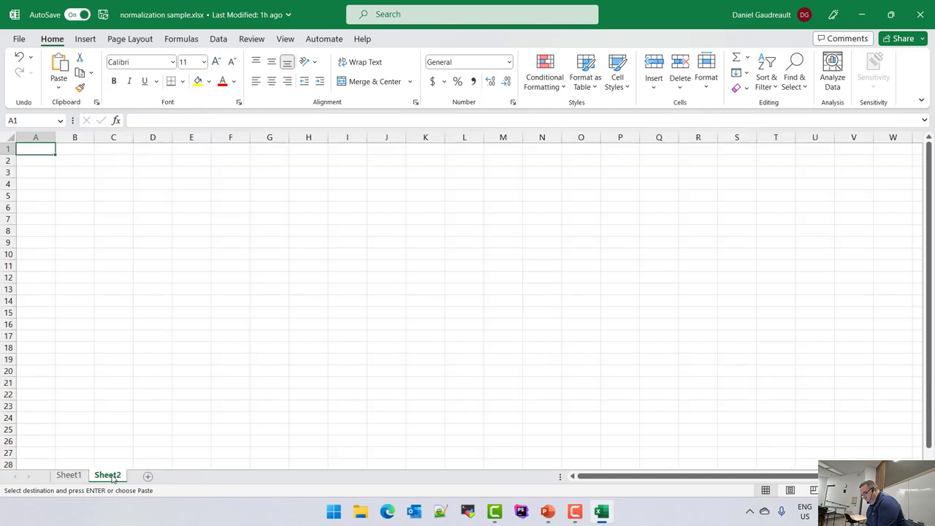
key("ctrl+v")
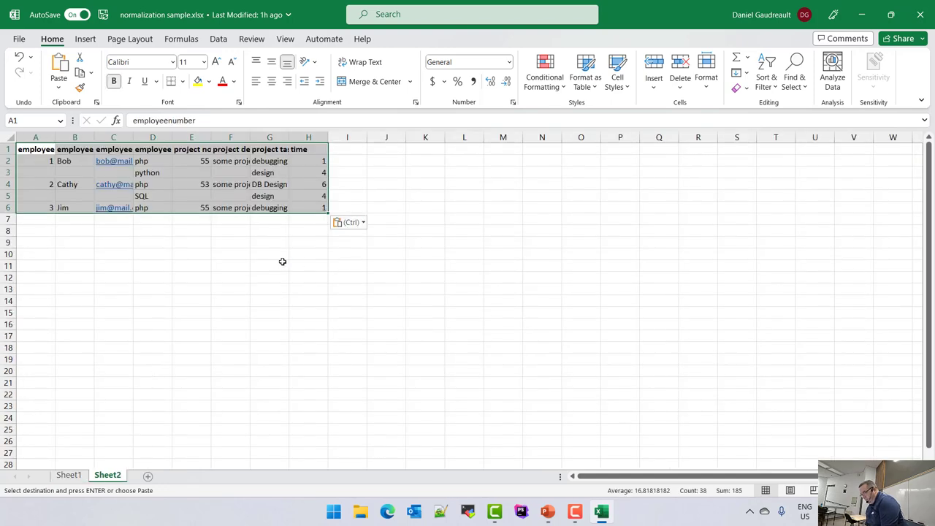
- Fill the blank employee number, name and email cells in rows 3 and 5 with copies from rows 2 and 4
scroll(284, 267, "up", 5)
left_click(124, 205)
left_click_drag(81, 194, 217, 200)
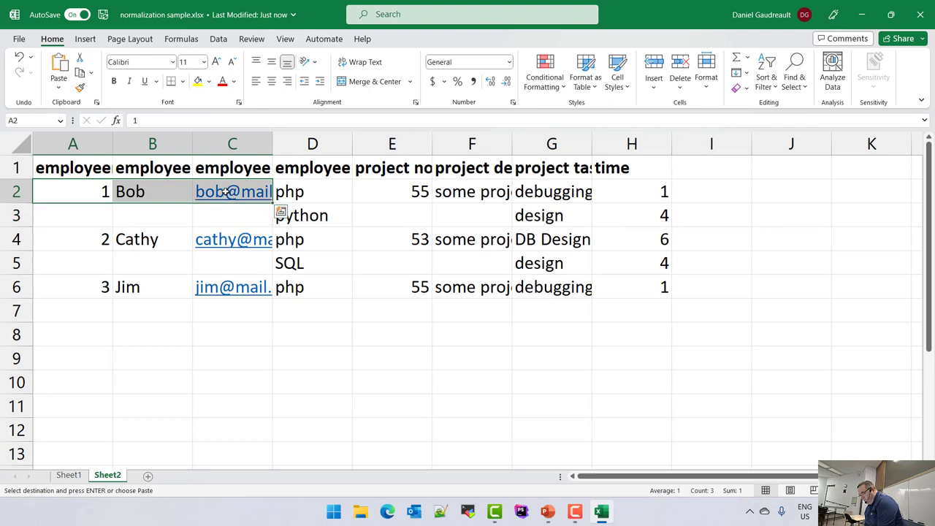
left_click(78, 211)
key("ctrl+v")
left_click(104, 241)
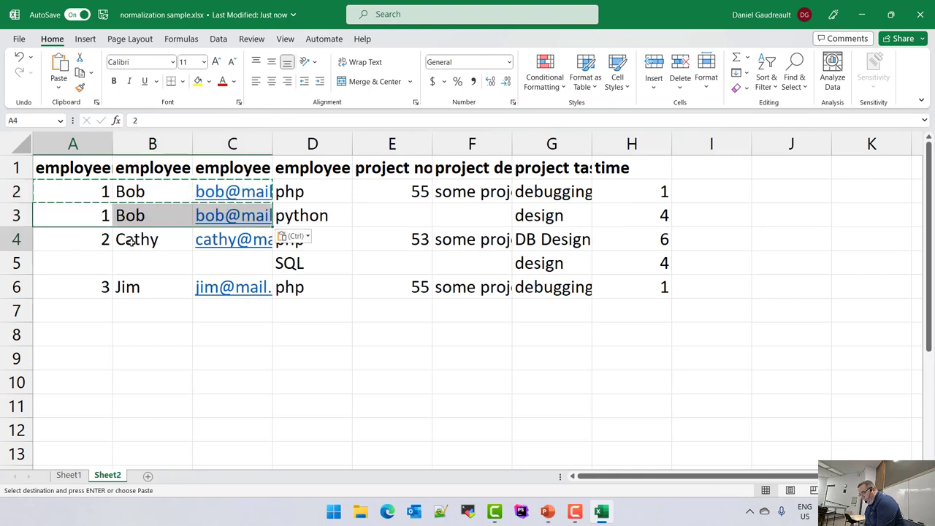
left_click_drag(103, 241, 249, 241)
key("ctrl+c")
left_click(98, 261)
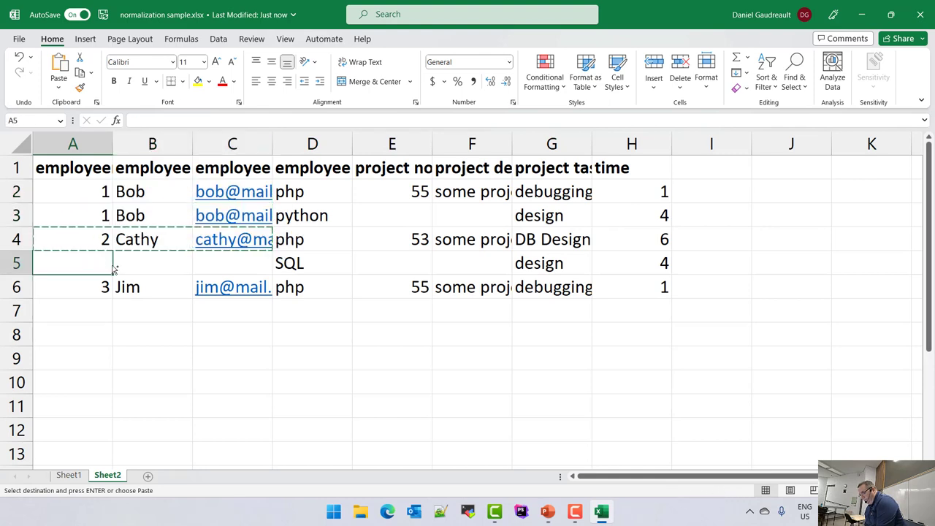
key("ctrl+v")
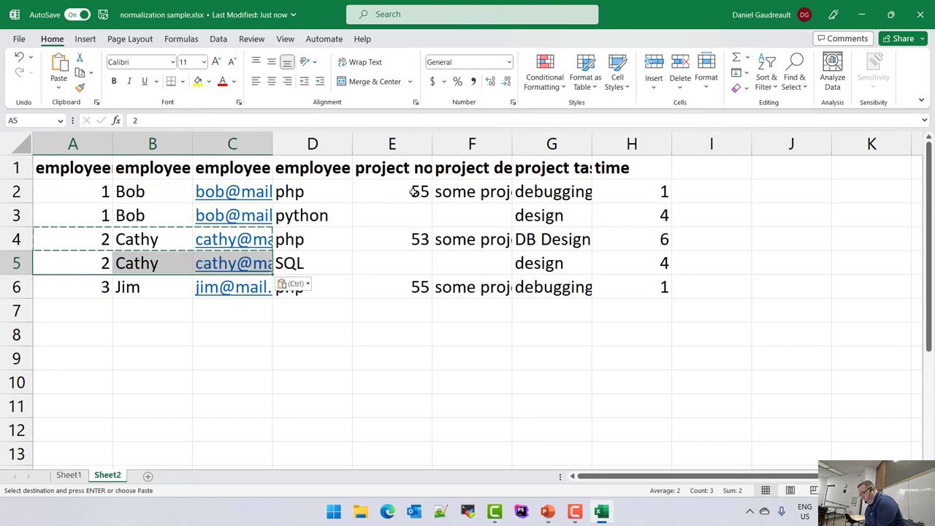
- Fill the blank project number and description cells in rows 3 and 5 with copies from the rows above them
left_click_drag(413, 193, 459, 188)
key("ctrl+c")
left_click(415, 214)
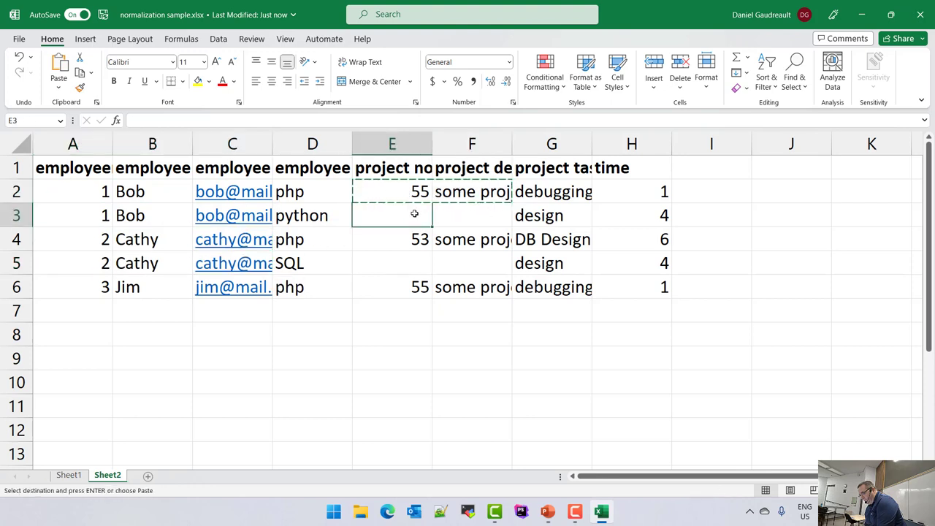
key("ctrl+v")
left_click_drag(412, 239, 448, 243)
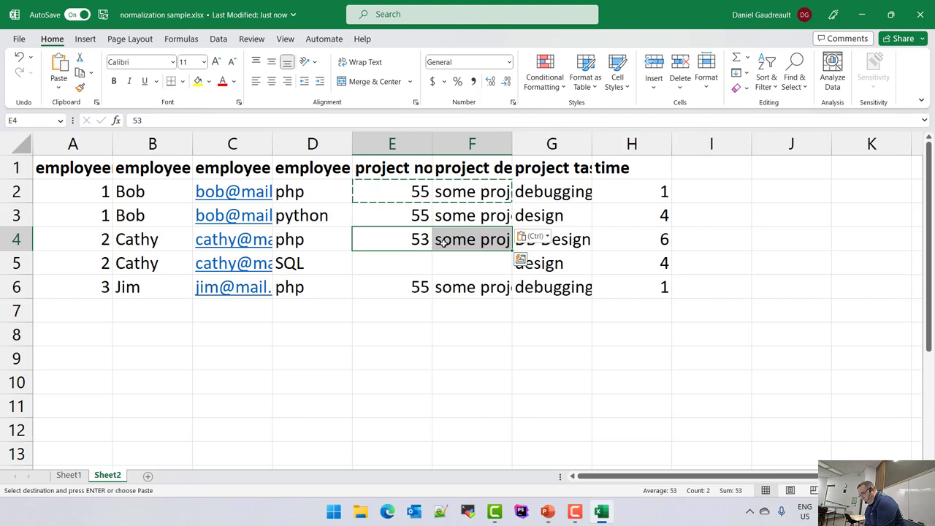
key("ctrl+c")
left_click(409, 265)
key("ctrl+v")
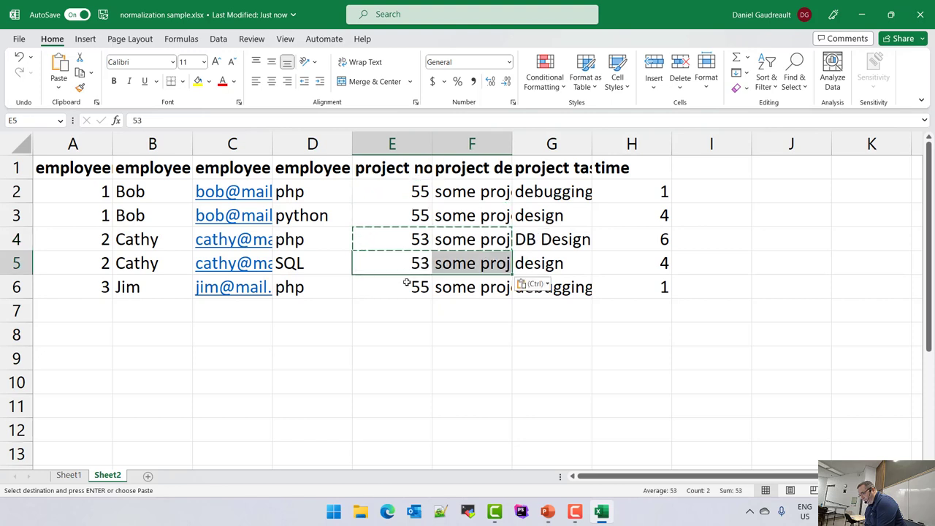
left_click(444, 315)
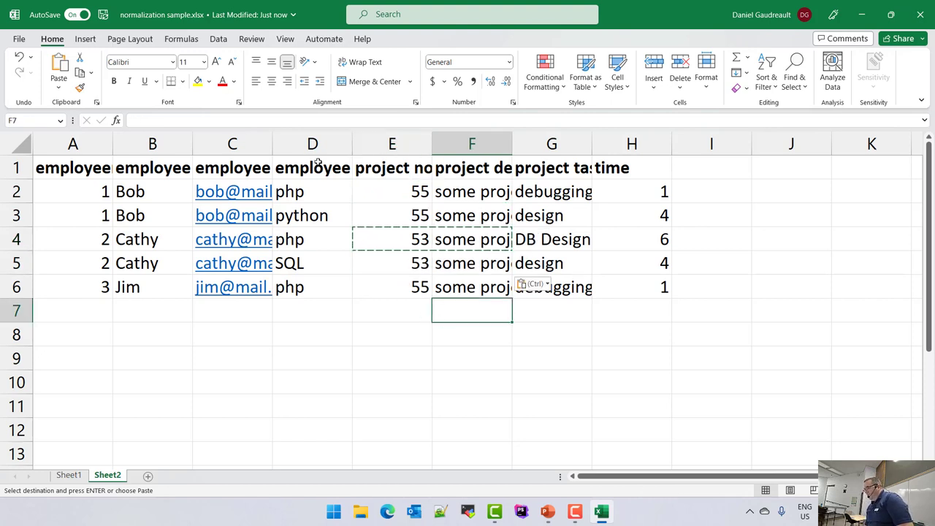
- Widen the employee email column to show full addresses, and underline the employeenumber, project no and project tasks headers
left_click_drag(273, 144, 358, 160)
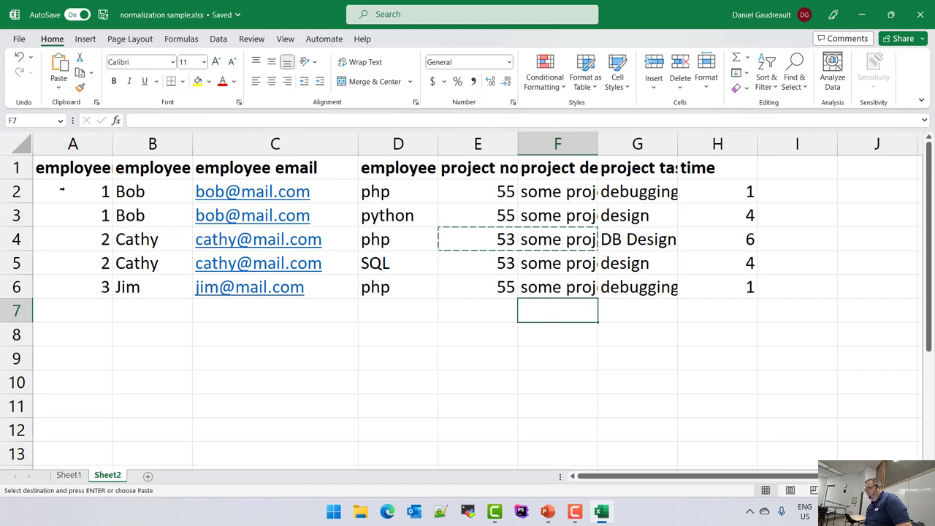
left_click(69, 168)
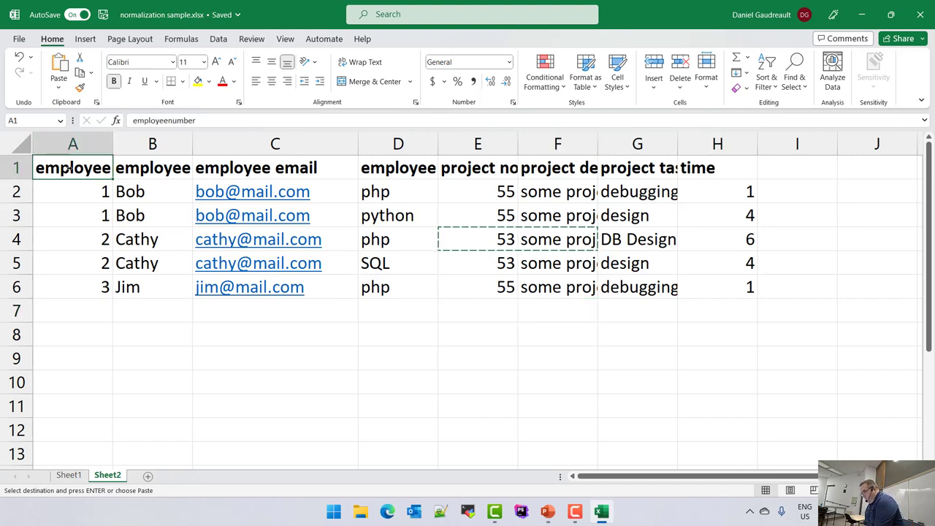
key("Escape")
key("ctrl+u")
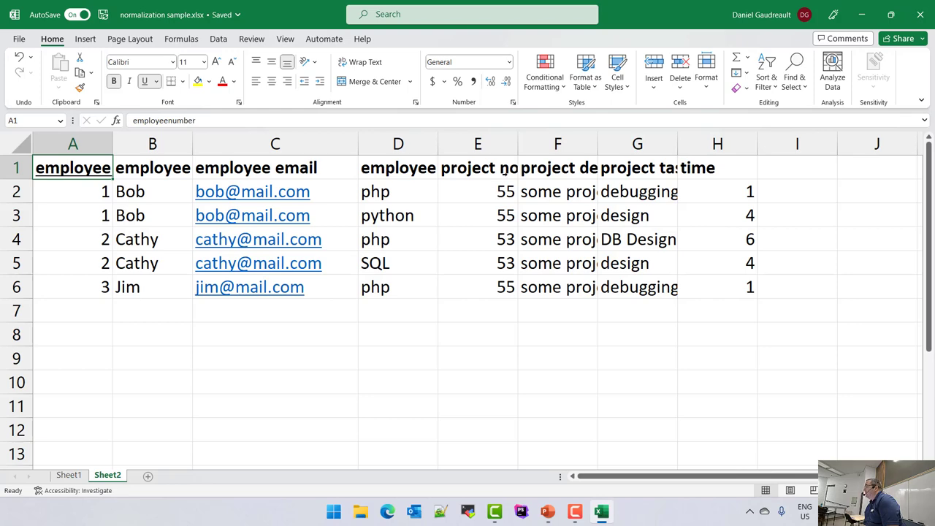
left_click(487, 171)
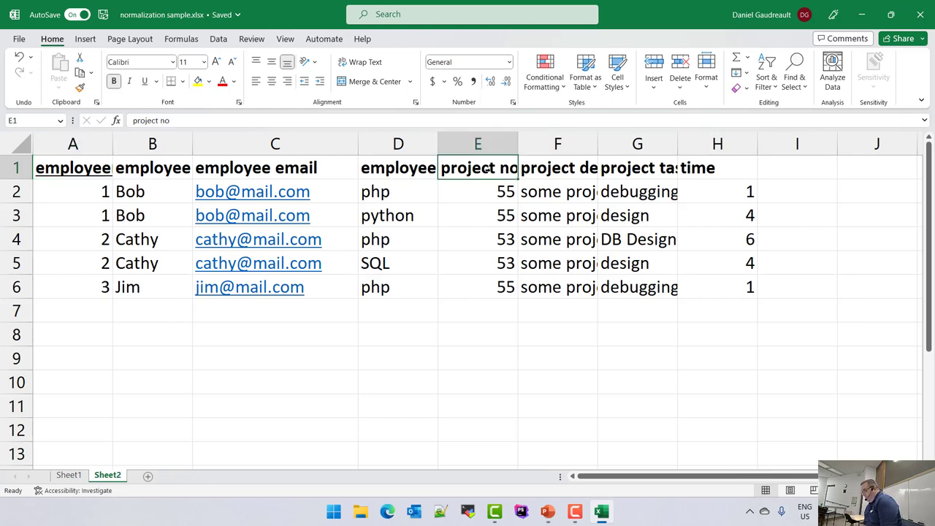
key("ctrl+u")
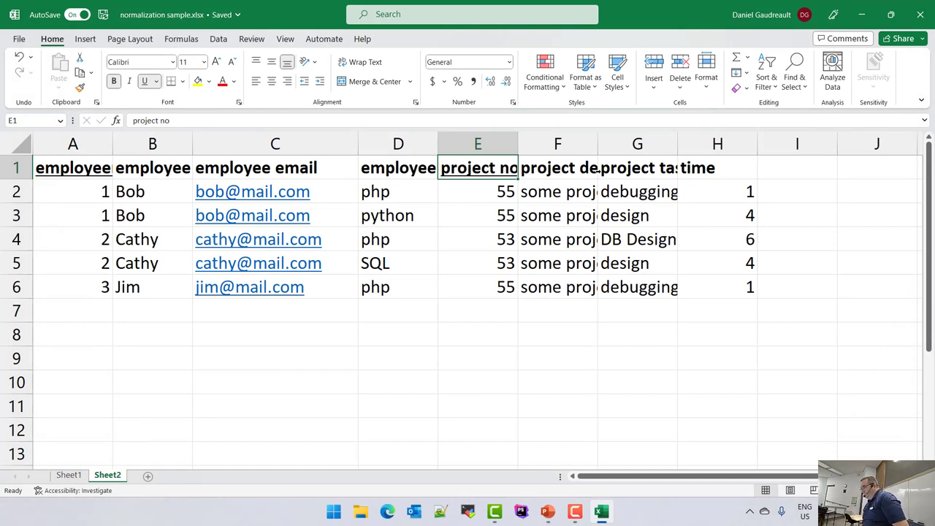
left_click(616, 169)
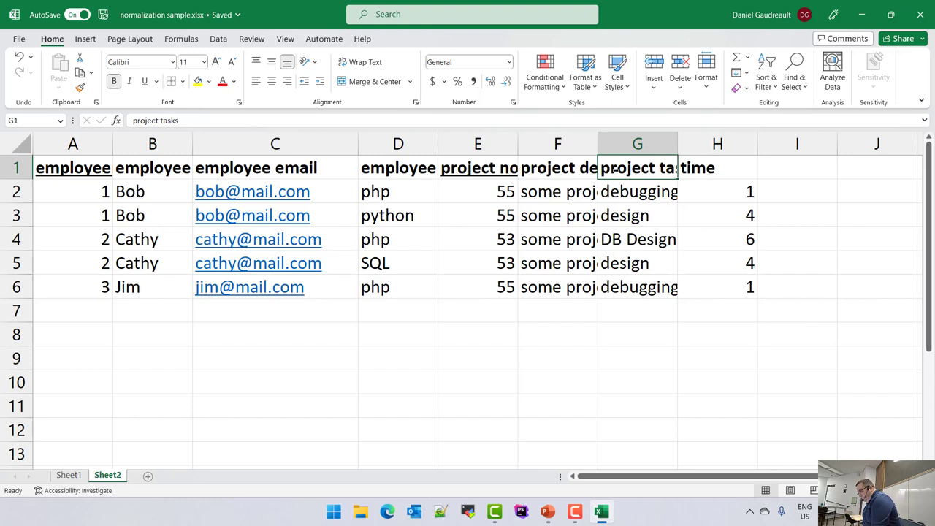
key("ctrl+u")
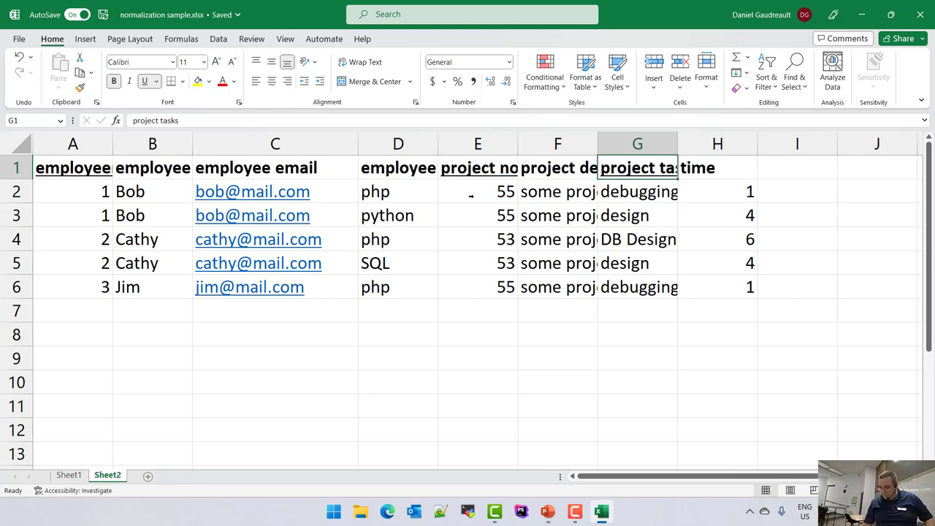
key("super+l")
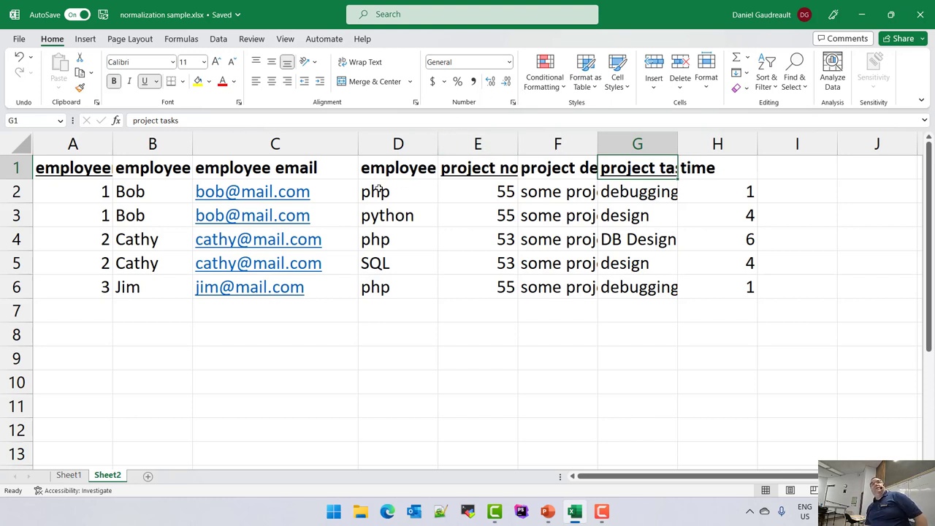
left_click_drag(382, 192, 380, 287)
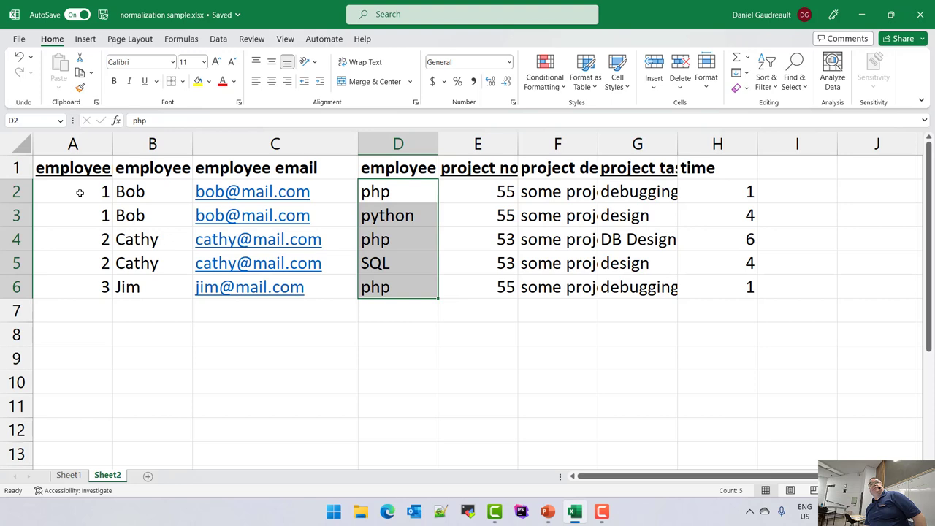
left_click(381, 194)
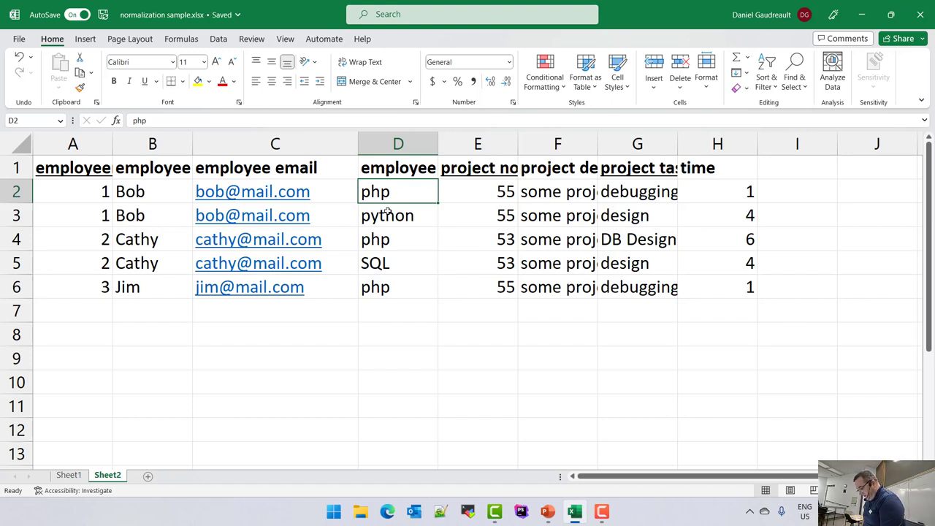
- Launch MySQL Workbench by searching for mysql
key("super")
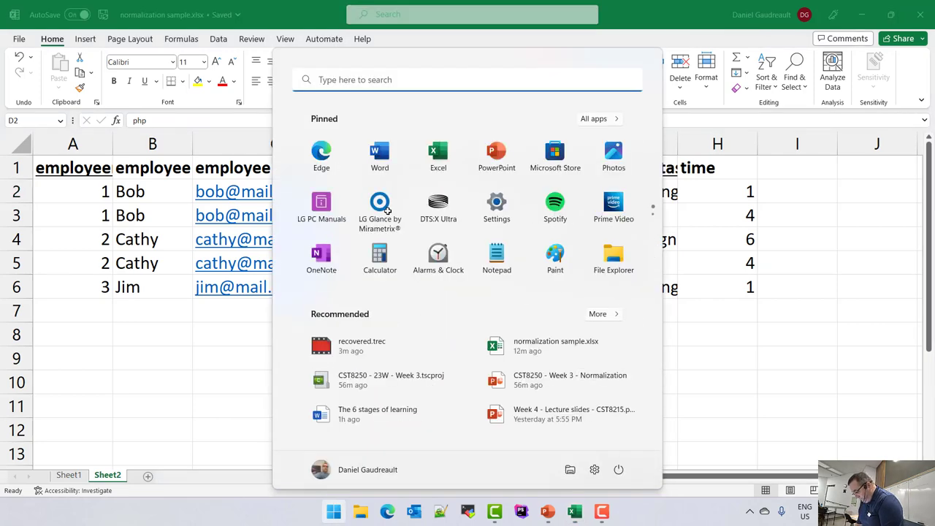
type("mysql")
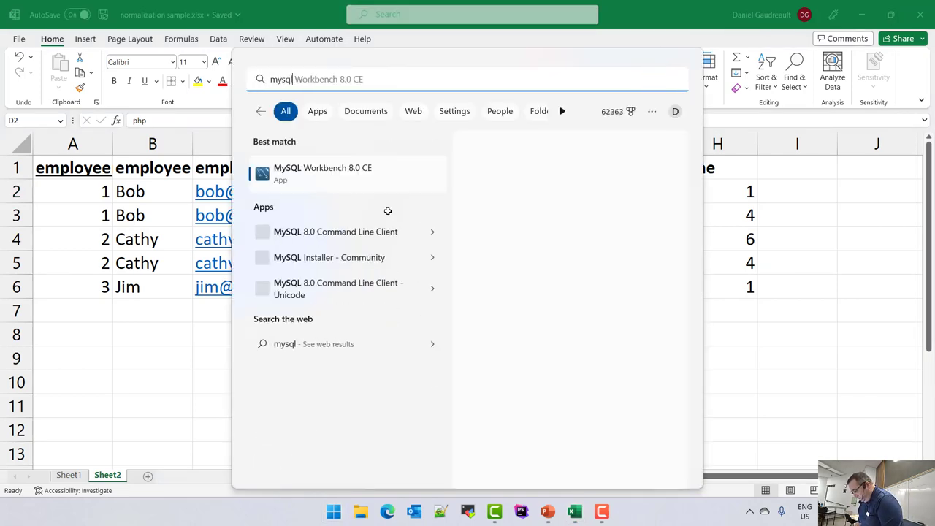
key("Return")
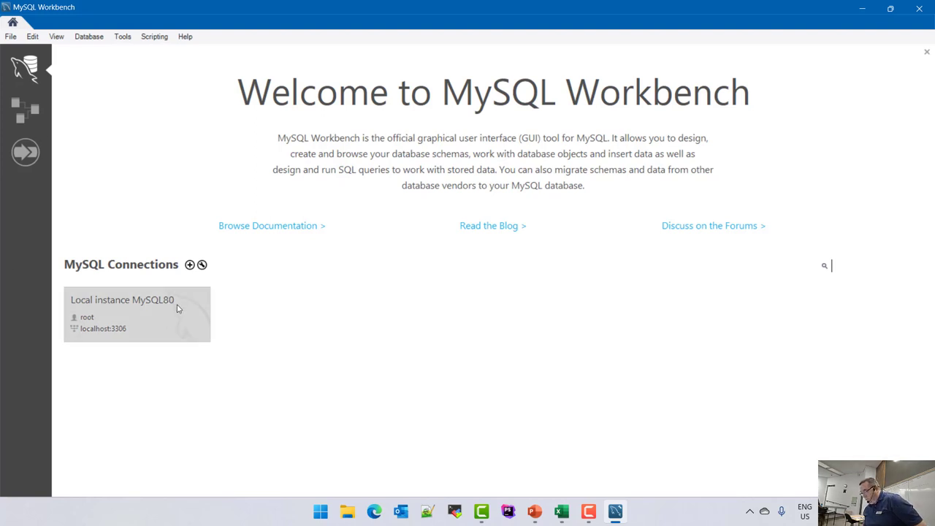
- Create a new database model and add an EER diagram to it
left_click(25, 109)
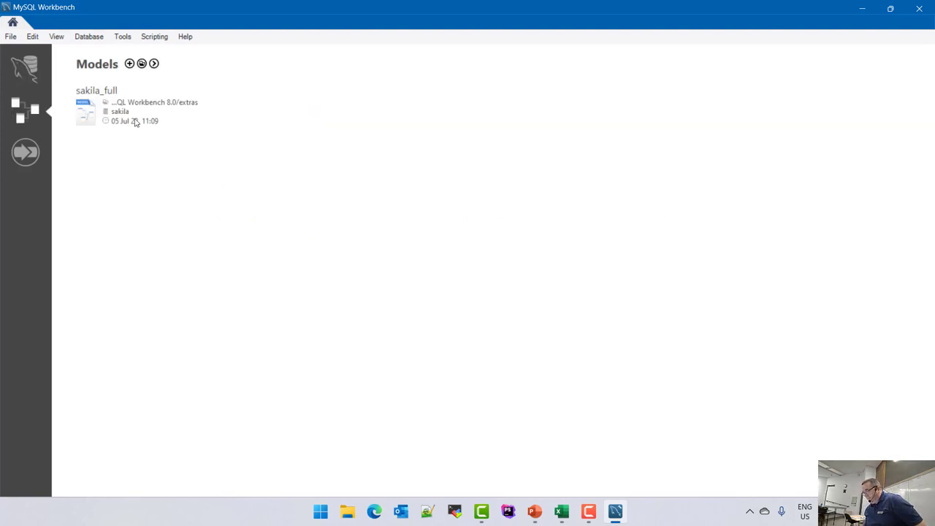
key("ctrl+n")
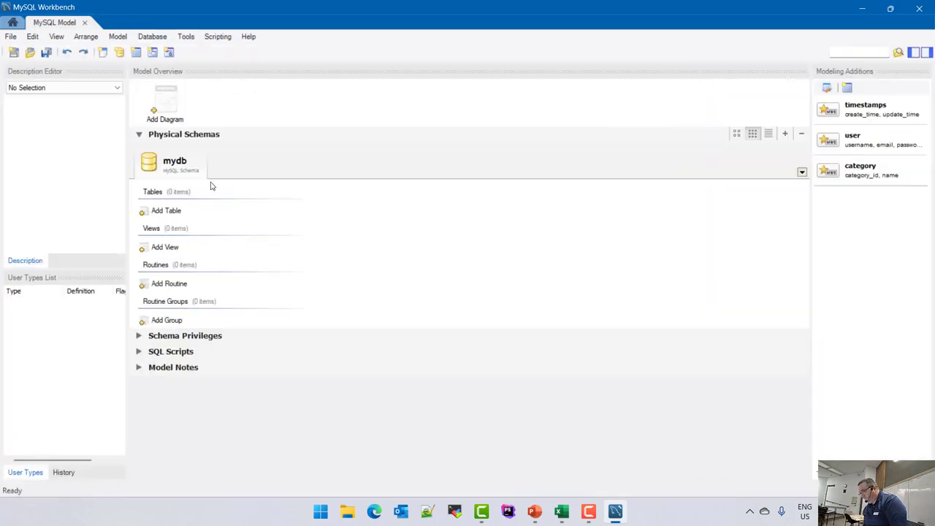
left_click(167, 122)
double_click(167, 121)
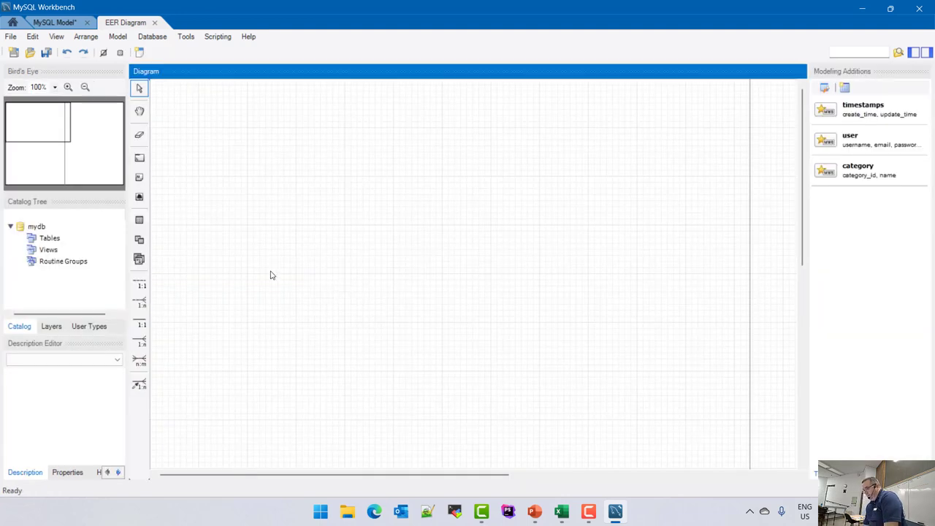
- Place a new table in the upper part of the EER diagram and name it employees
left_click(138, 219)
left_click(297, 176)
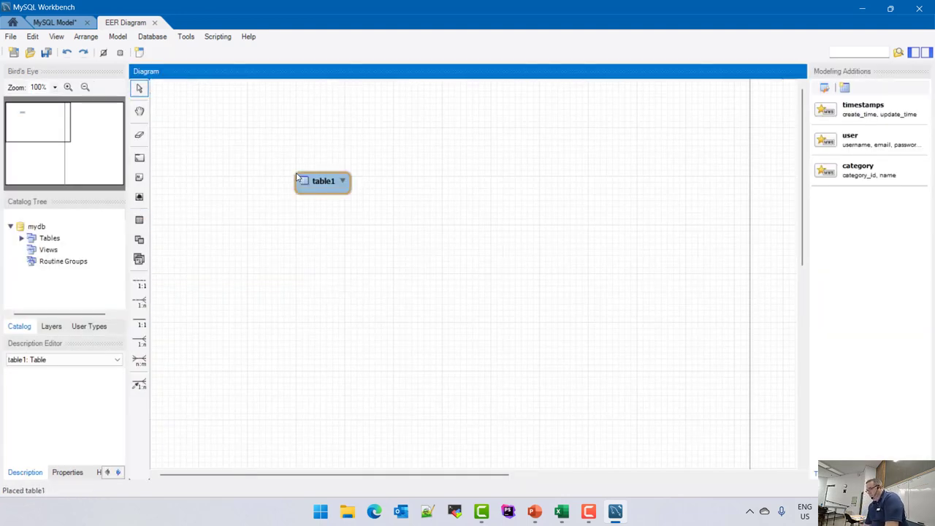
left_click(297, 177)
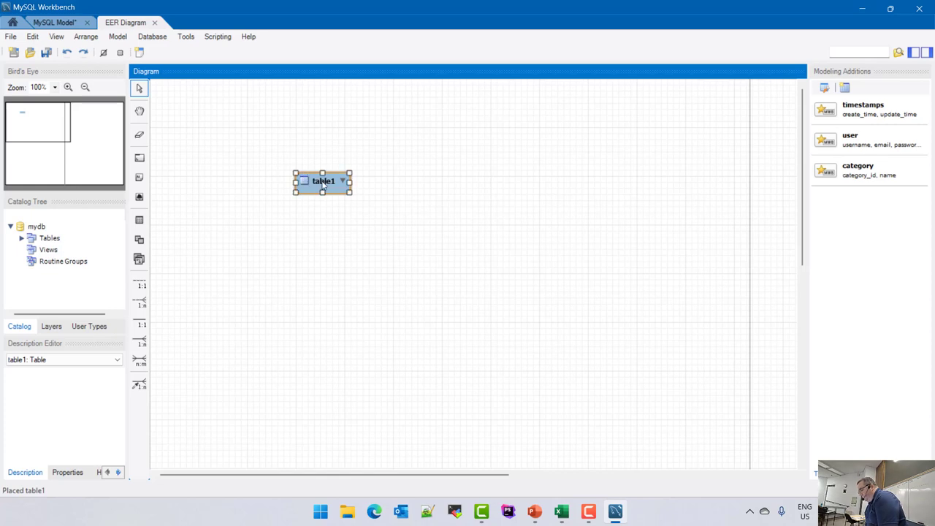
double_click(323, 185)
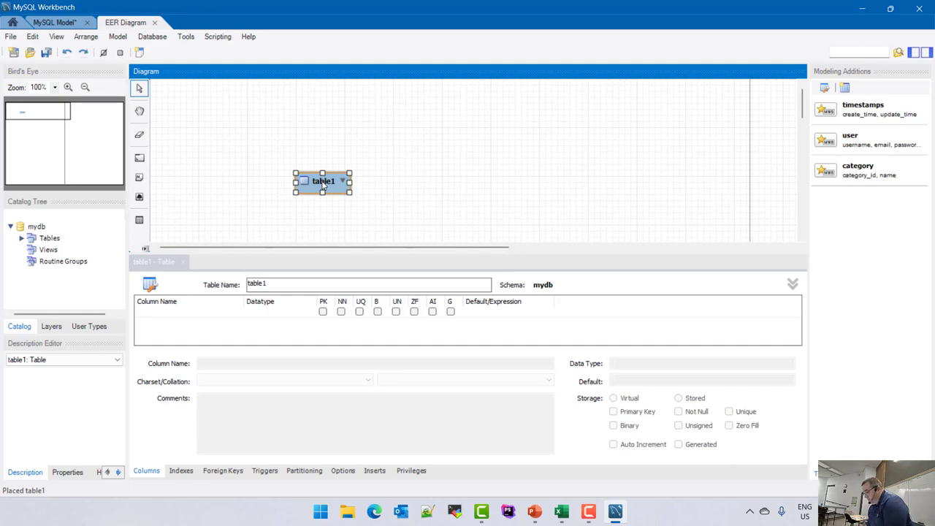
left_click(334, 287)
type("employees")
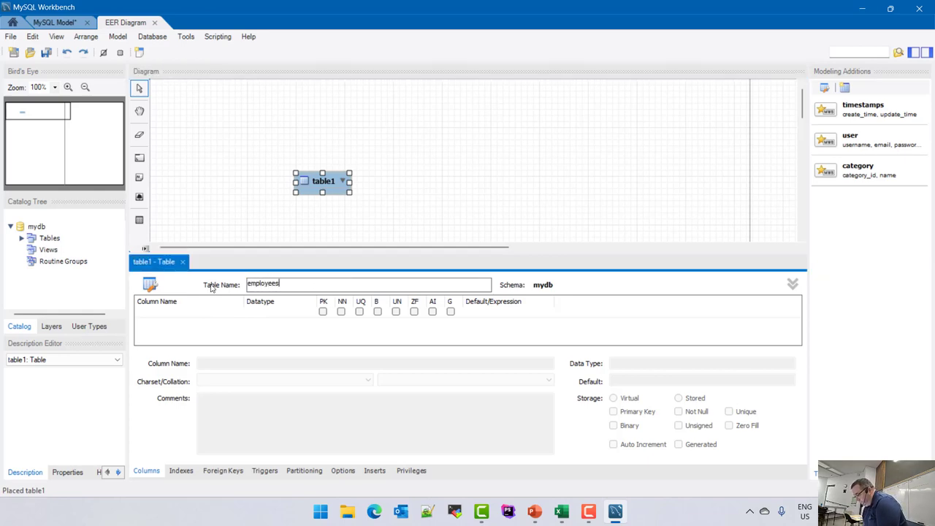
- Add an employeeNo column of type INT to the employees table and set it as not null
left_click(173, 315)
type("employeeNo")
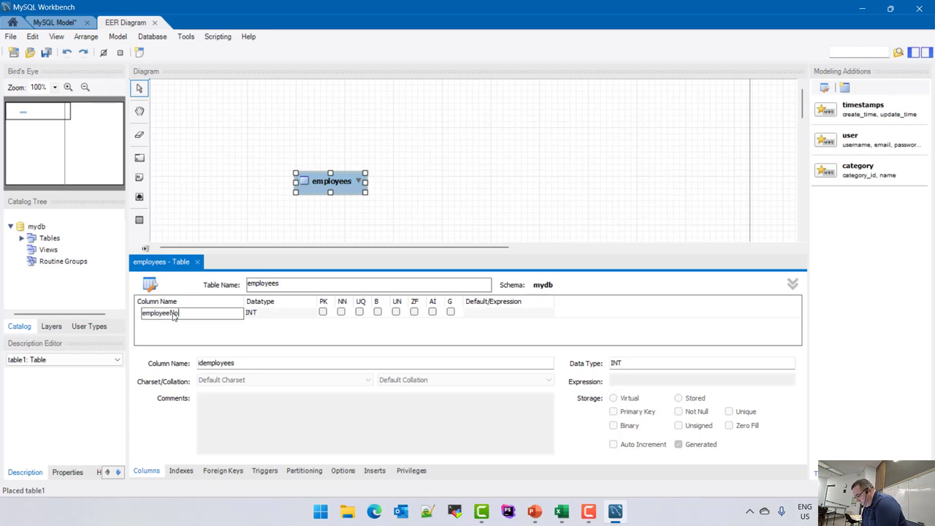
left_click(322, 312)
- Add an employeeName column of type VARCHAR(45) to the employees table
double_click(214, 327)
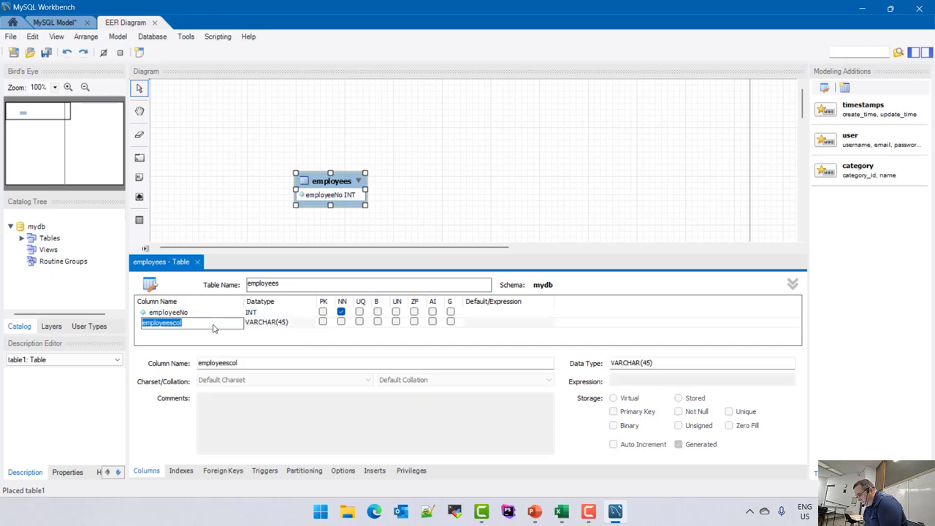
type("em")
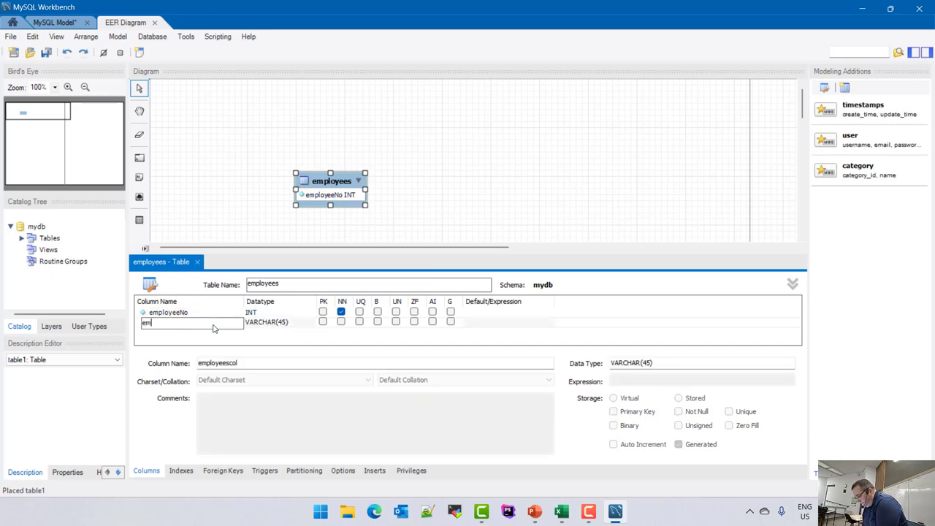
type("ployeeName")
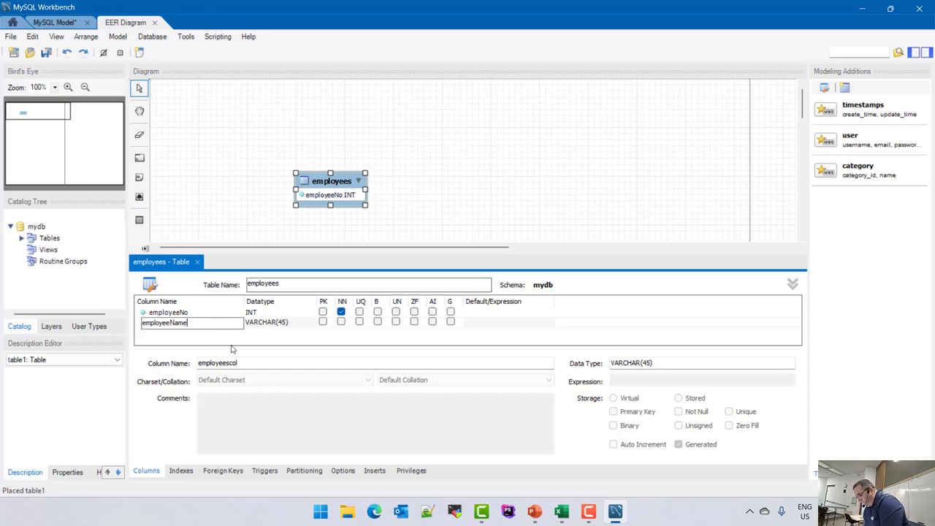
left_click(222, 340)
- Add an employeeEmail column of type VARCHAR(45) to the employees table and move the table to the diagram's upper-left area
double_click(214, 332)
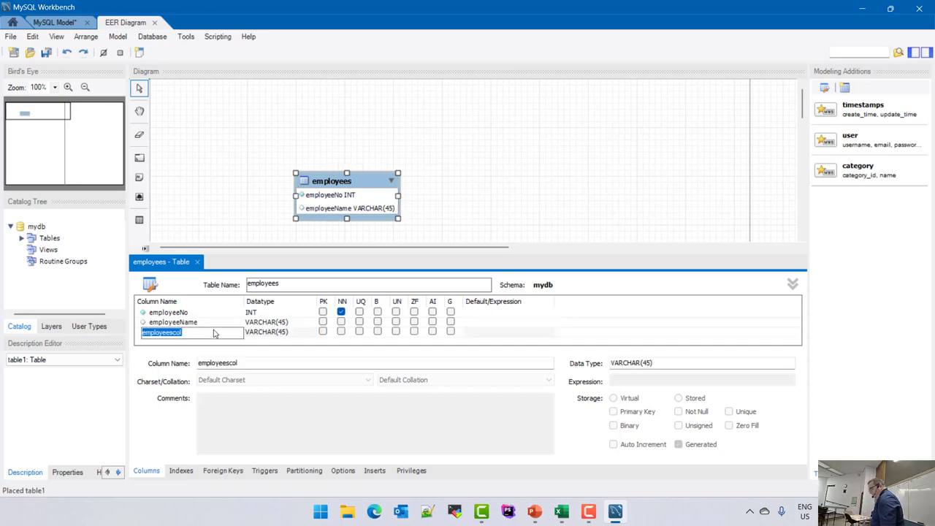
type("employ")
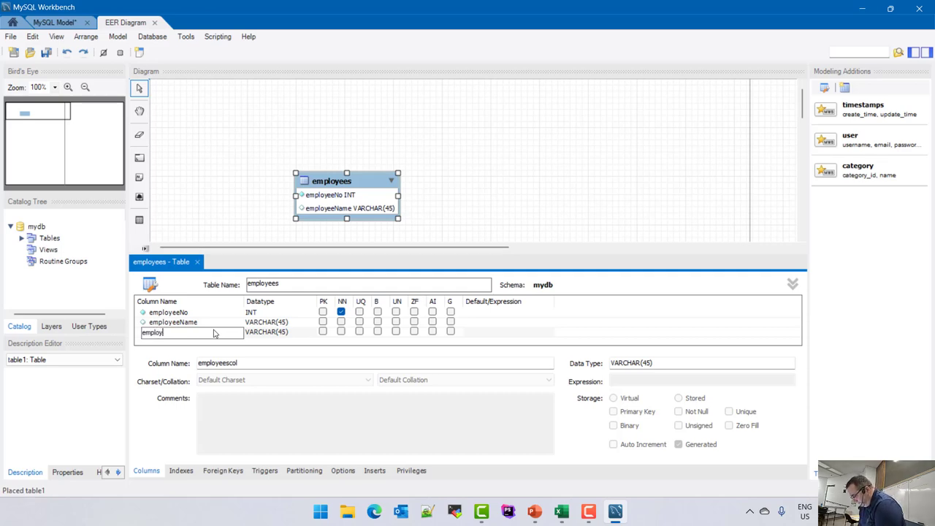
type("eeEmail")
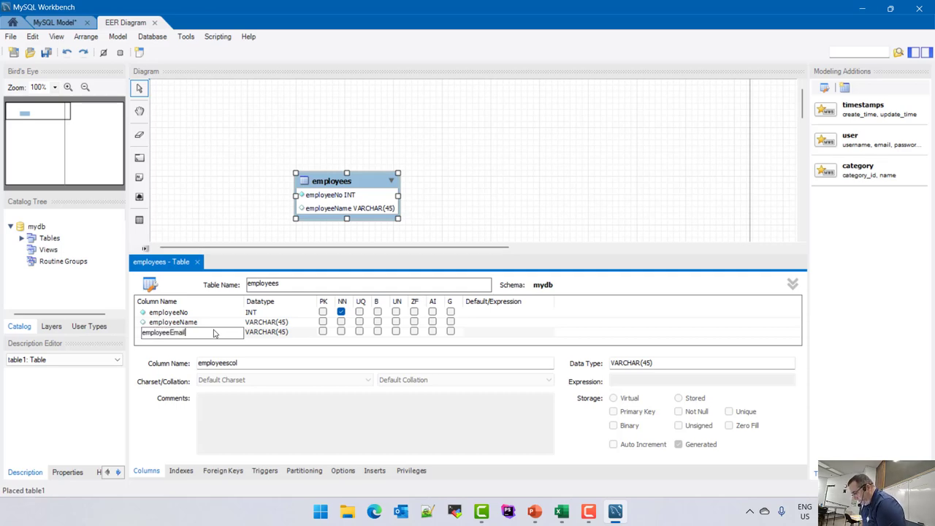
key("Tab")
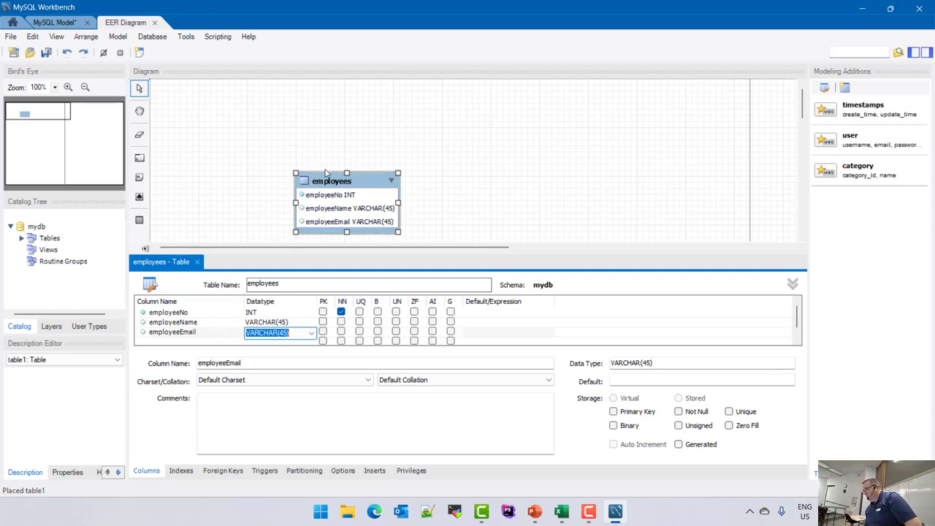
left_click_drag(320, 181, 212, 106)
left_click(415, 184)
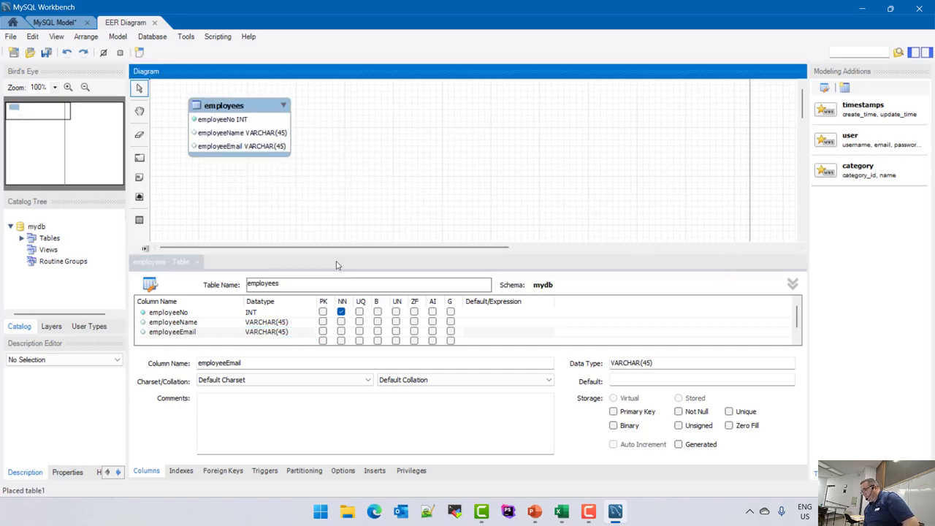
- Place a new table to the right of employees in the diagram and name it projects
right_click(422, 138)
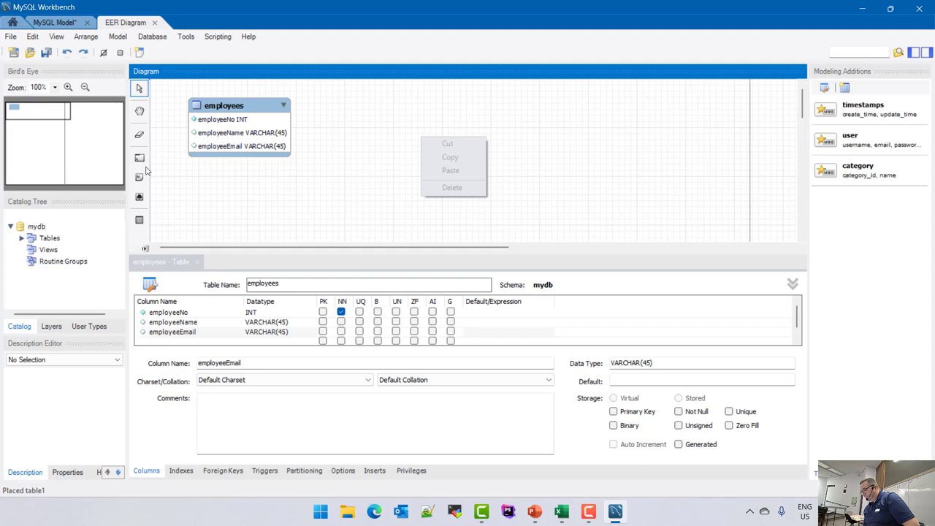
left_click(139, 222)
left_click(459, 140)
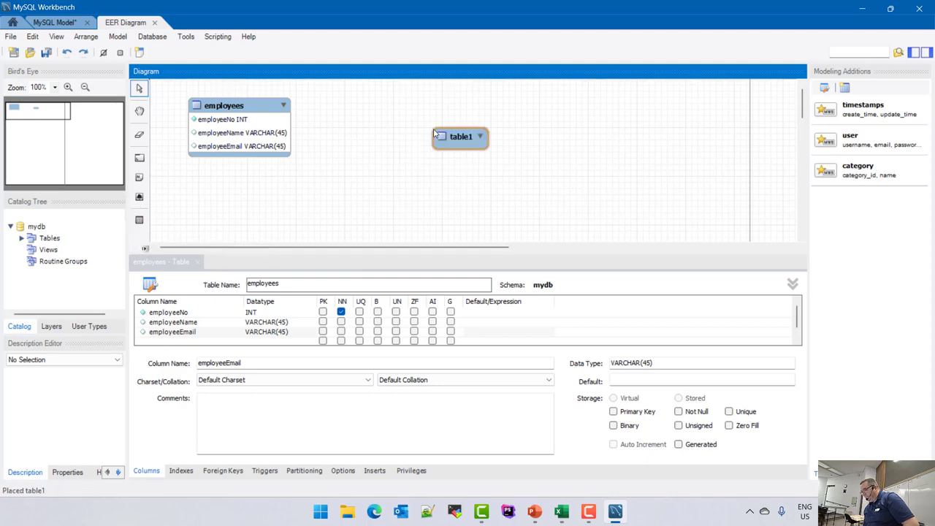
left_click(269, 283)
left_click_drag(268, 282, 244, 275)
type("projects")
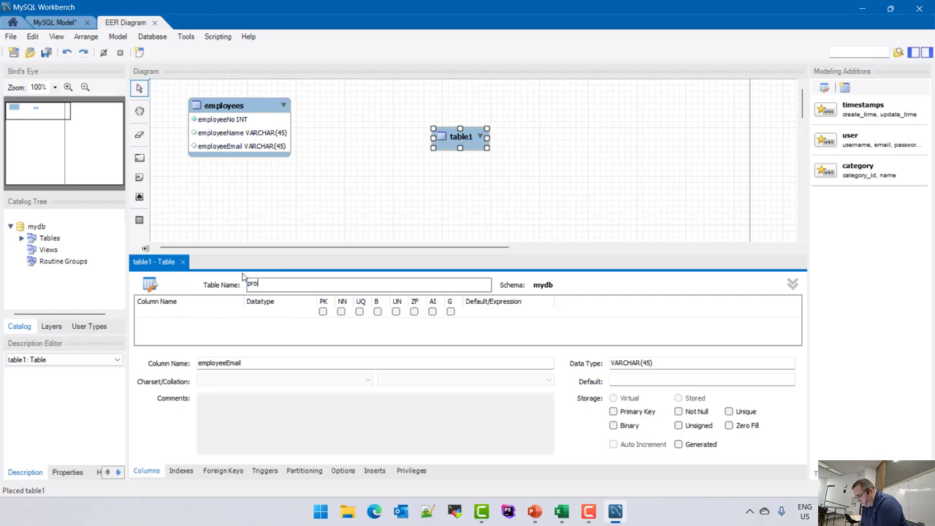
- Add a projectNo column of type INT to the projects table and make it the primary key
double_click(201, 318)
type("projectNo")
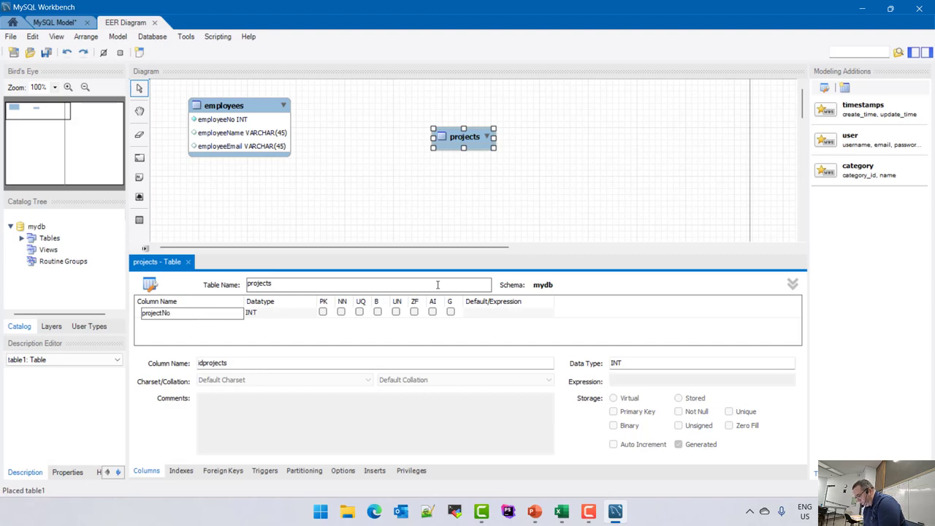
left_click(323, 312)
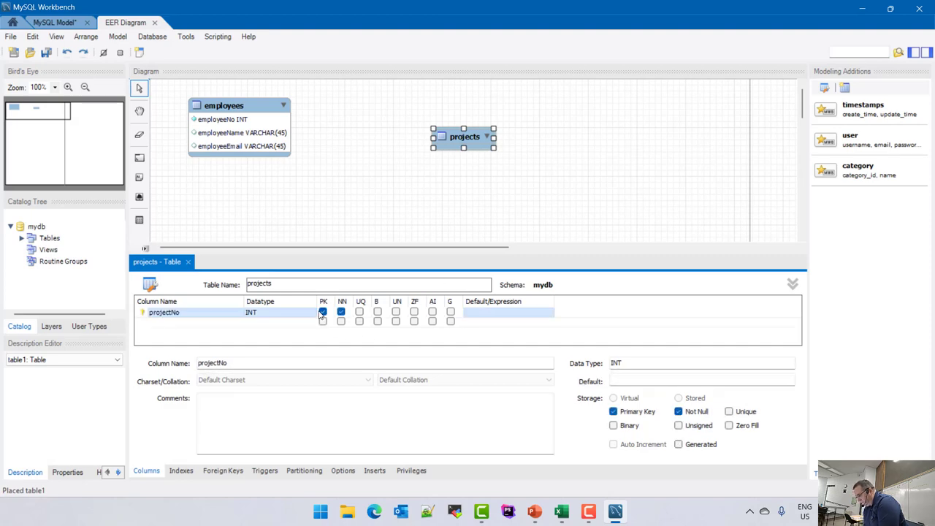
- Add a projectName column of type VARCHAR(45) to the projects table and move the table up beside employees
double_click(201, 322)
type("projectName")
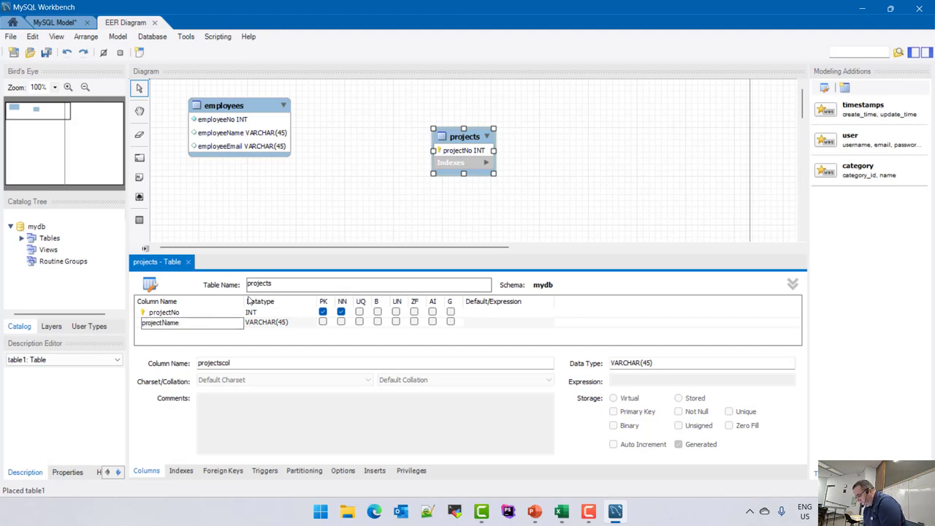
left_click(382, 224)
left_click_drag(480, 137, 418, 115)
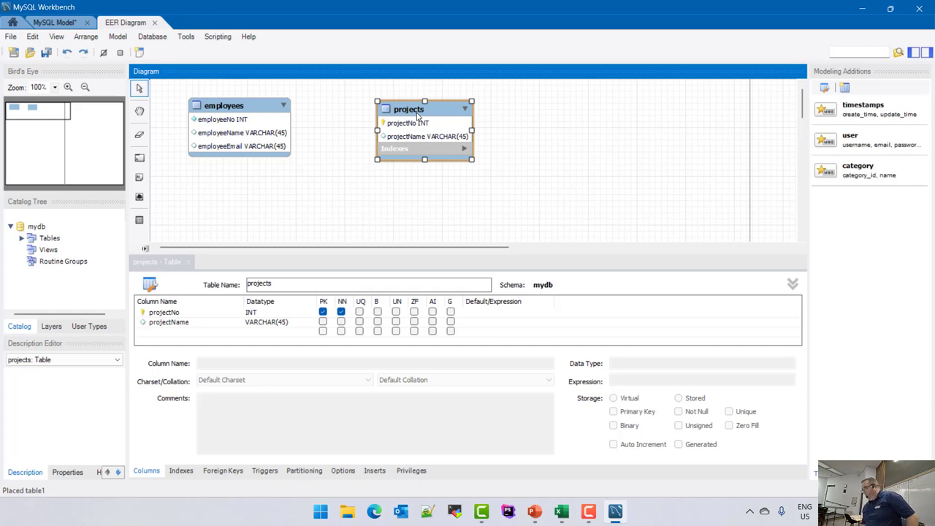
- Place a new table to the right of projects in the diagram and name it skills
left_click(138, 220)
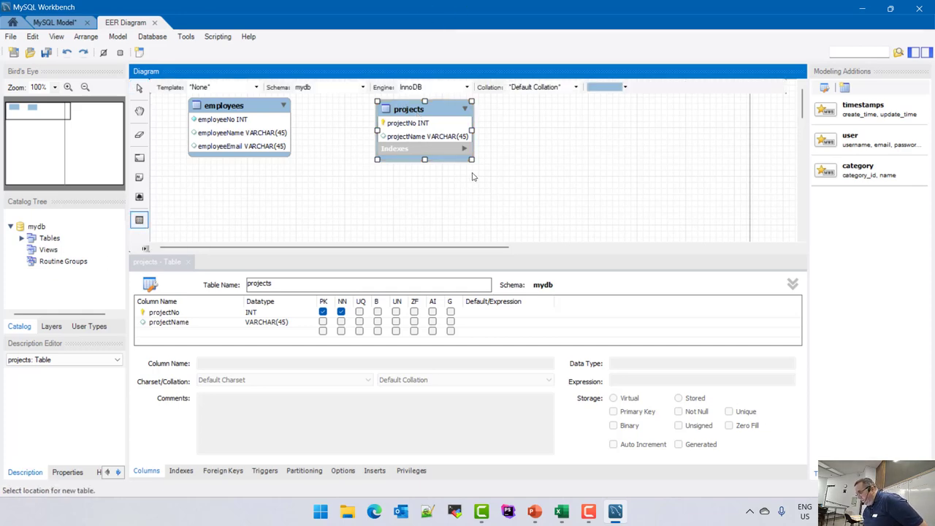
double_click(588, 164)
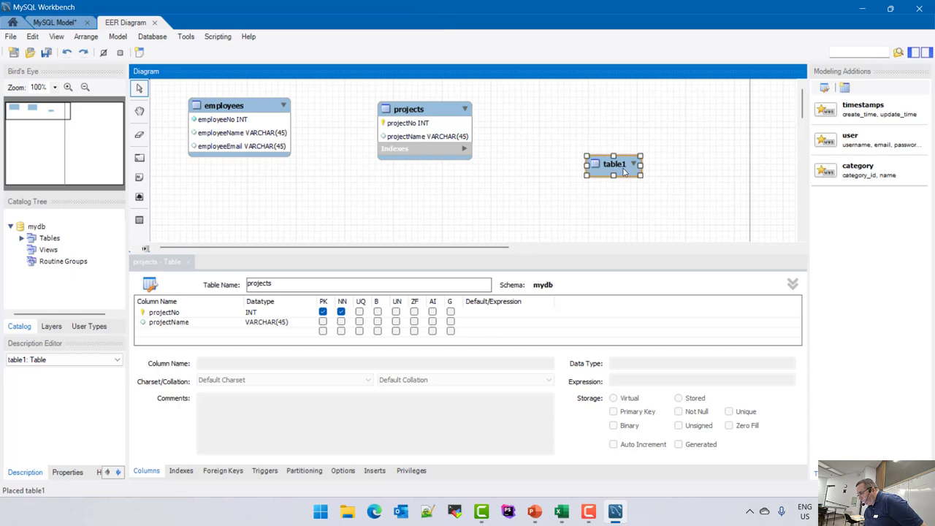
left_click(262, 284)
double_click(262, 285)
type("skills")
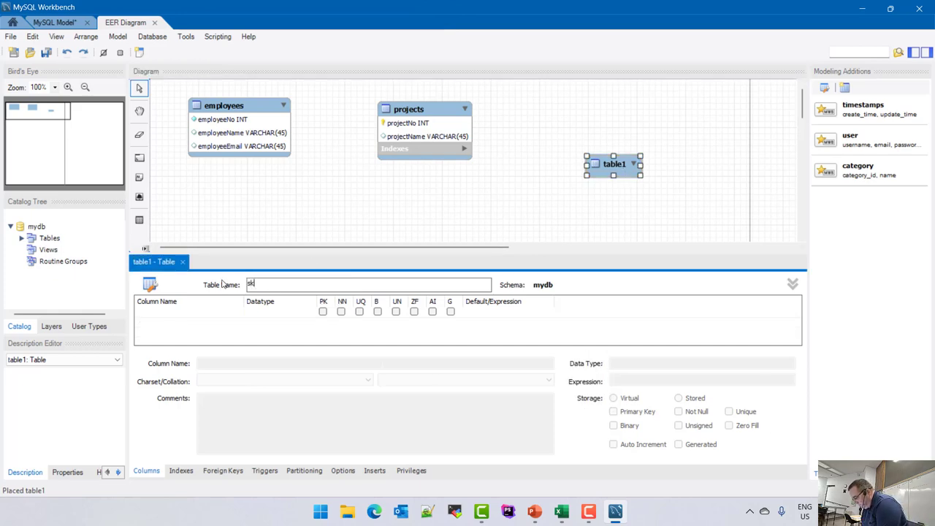
- Add a skillNo column of type INT to the skills table and make it the primary key
left_click(168, 316)
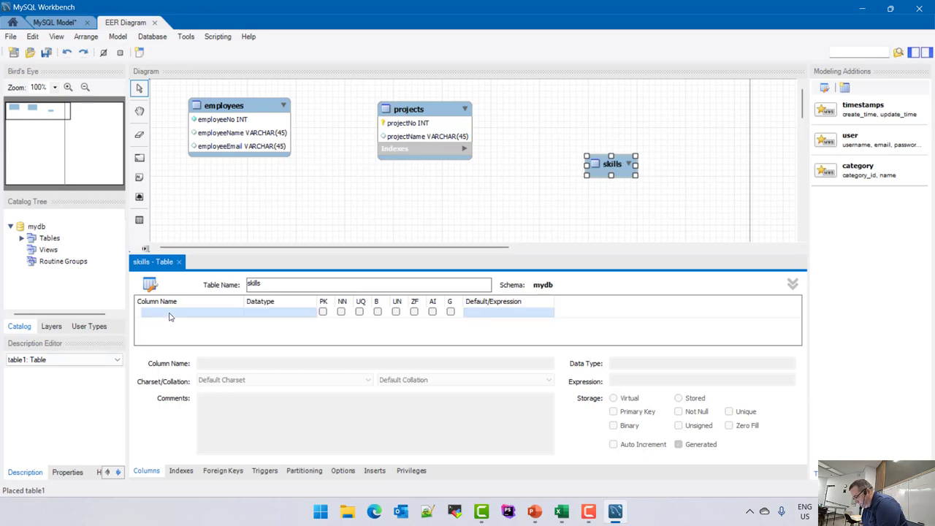
left_click(169, 316)
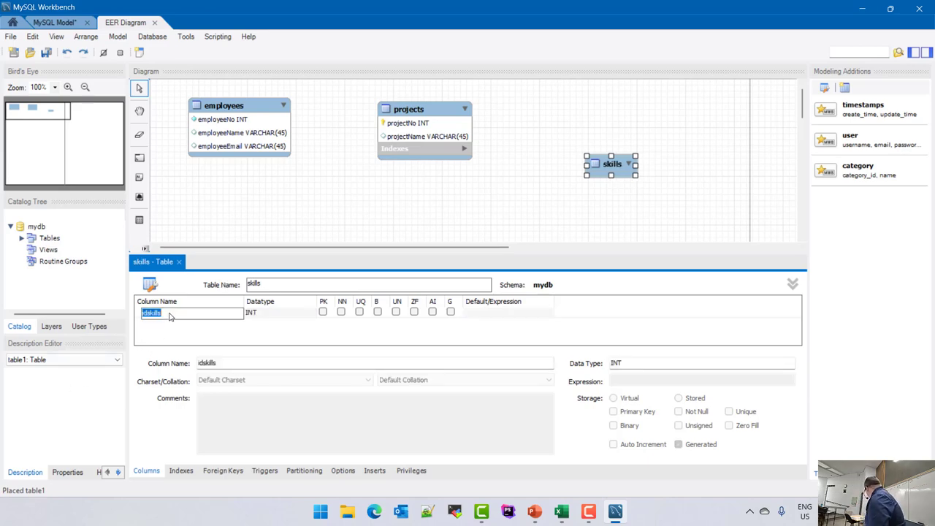
type("ski")
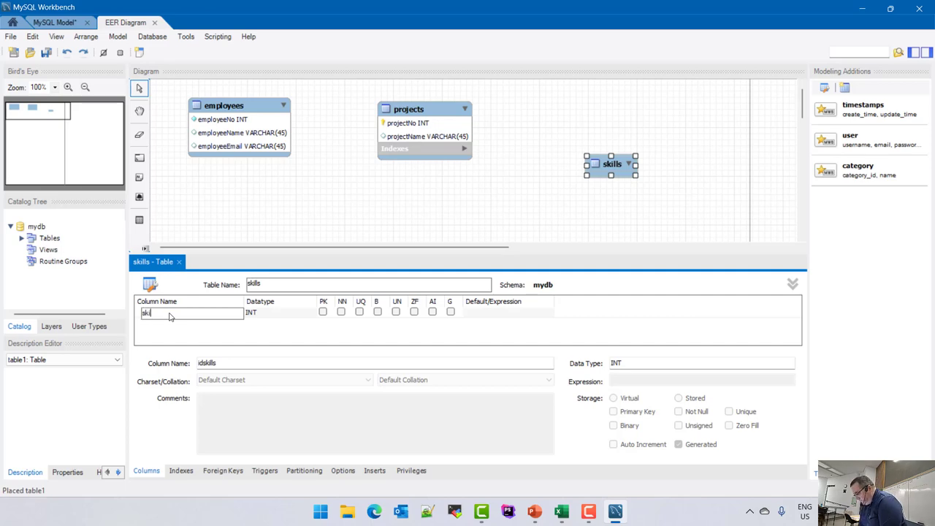
type("llNo")
left_click(324, 312)
- Add a skillName column of type VARCHAR(45) to the skills table and move the table up in line with projects
left_click(173, 328)
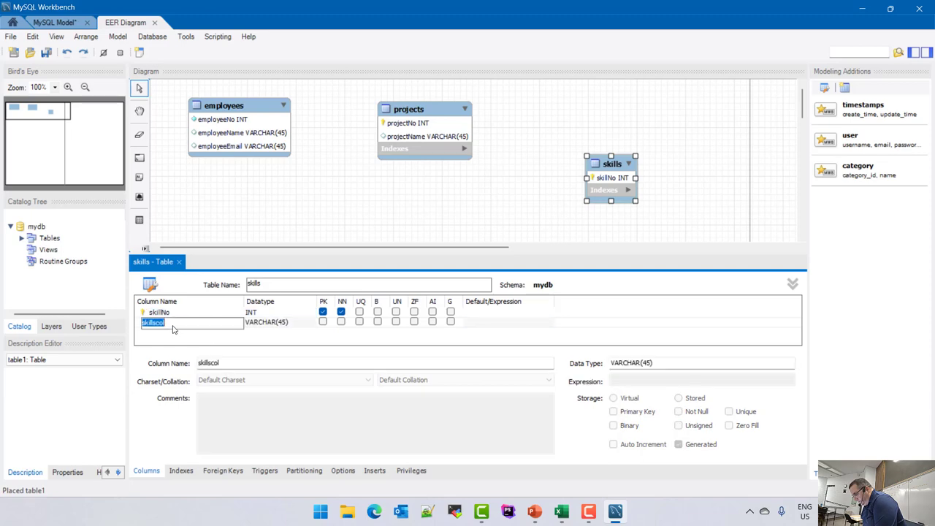
type("skill")
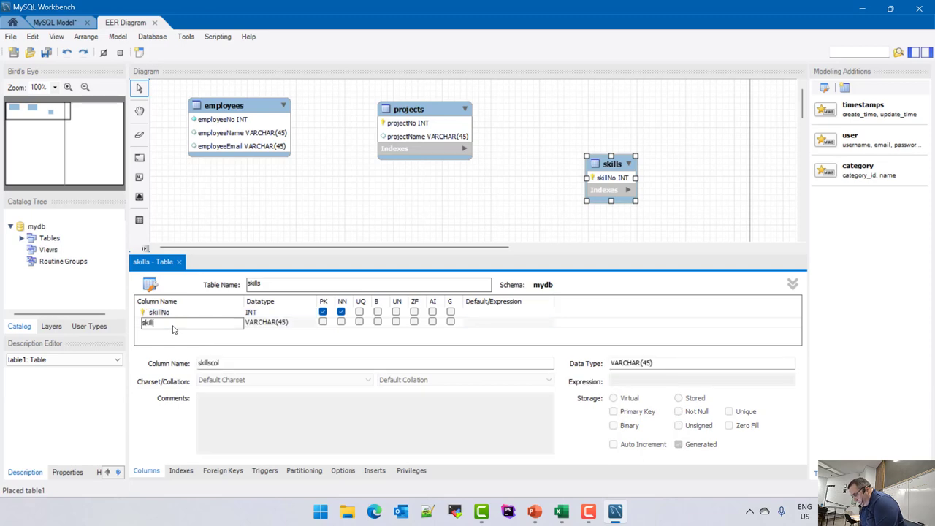
type("Name")
left_click(353, 168)
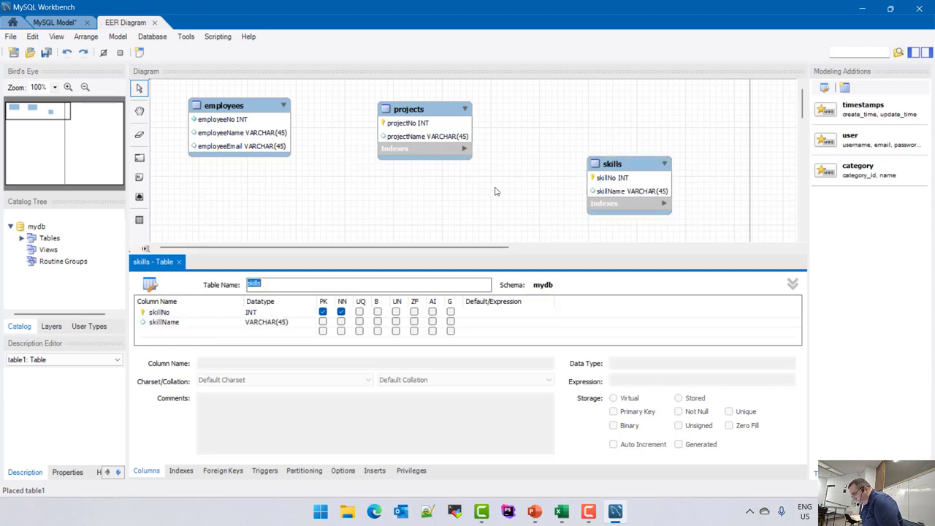
left_click_drag(632, 170, 578, 110)
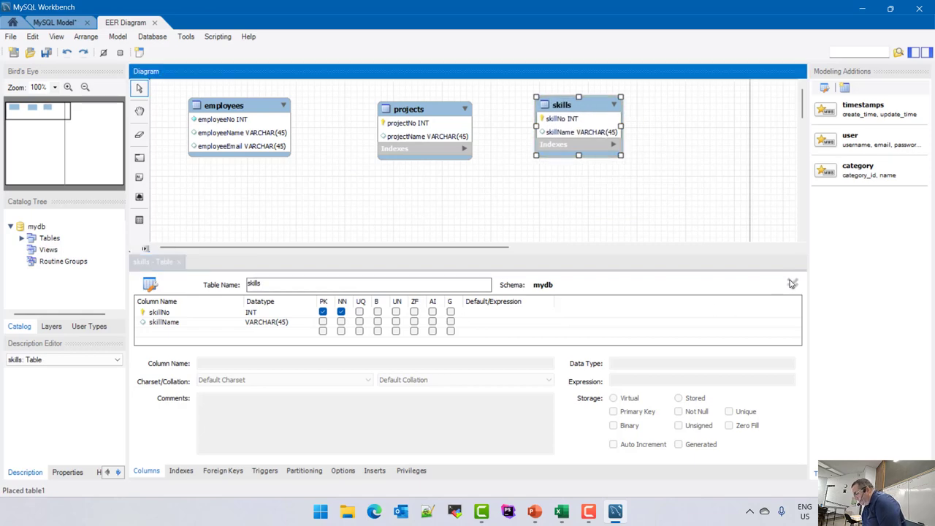
- Place another new table in the diagram and position it below and between the employees and projects tables
left_click(793, 284)
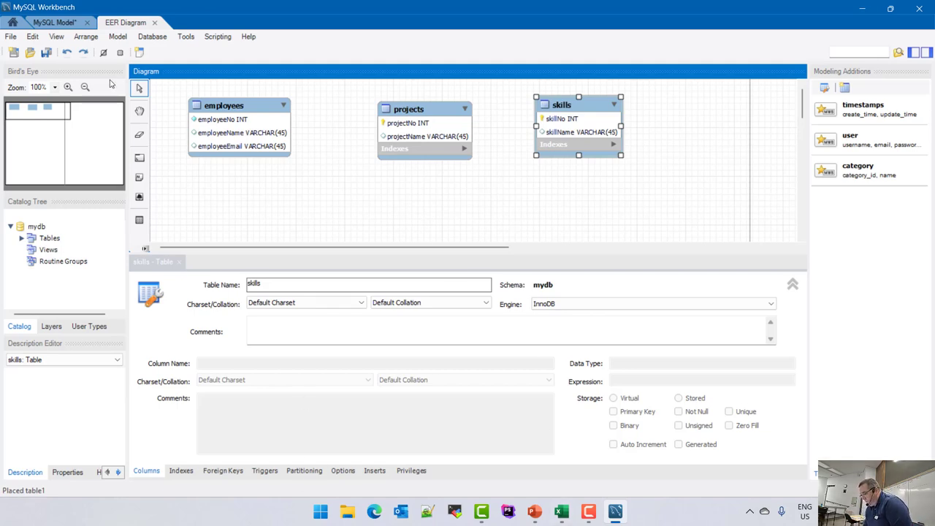
left_click(145, 227)
left_click(589, 216)
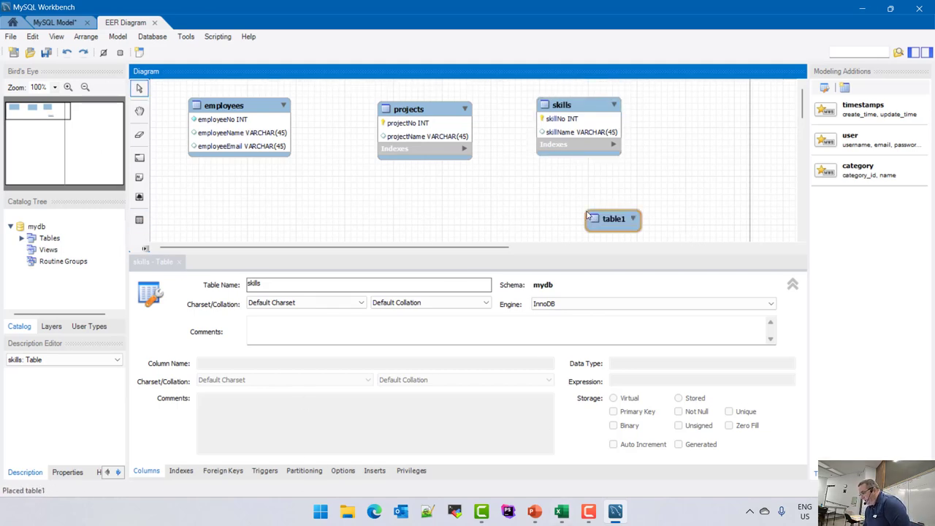
left_click_drag(595, 217, 249, 225)
key("Delete")
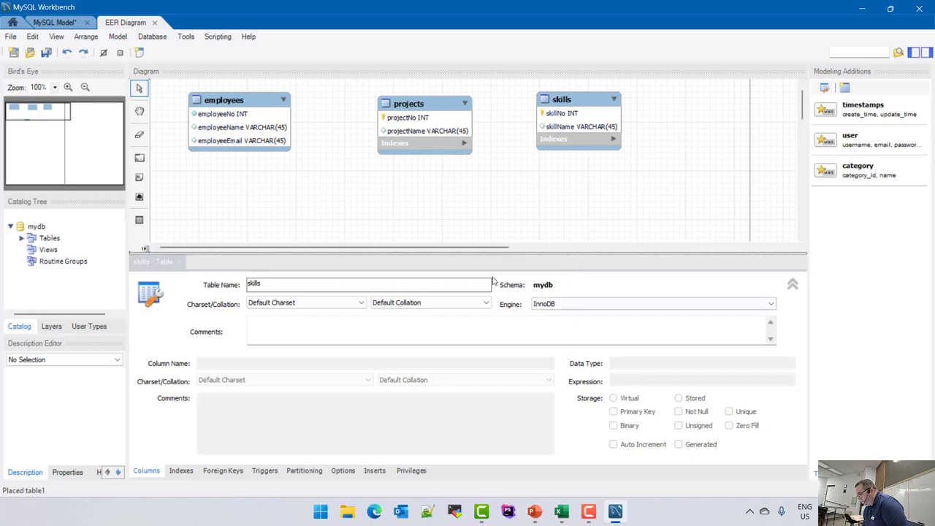
left_click(183, 263)
left_click_drag(379, 261, 316, 230)
- Name the new table employee_skills and close its table editor
double_click(315, 228)
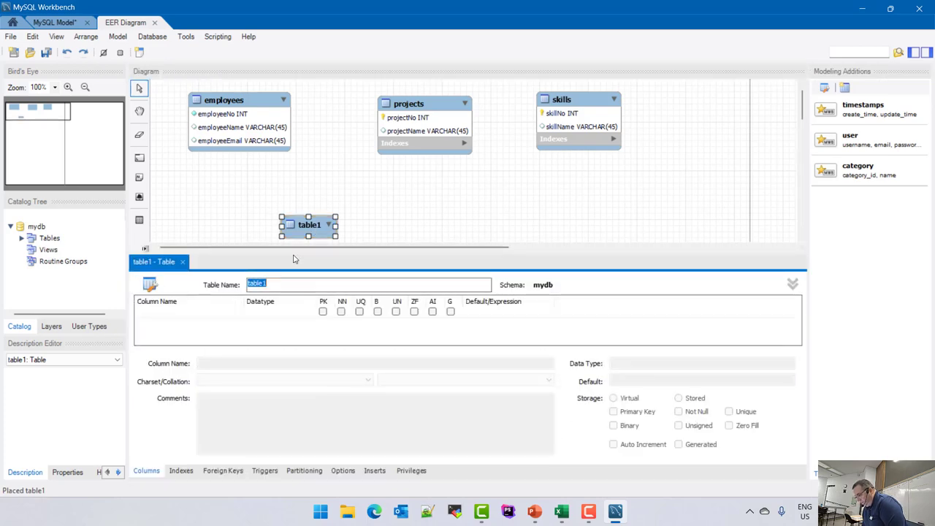
type("emplo")
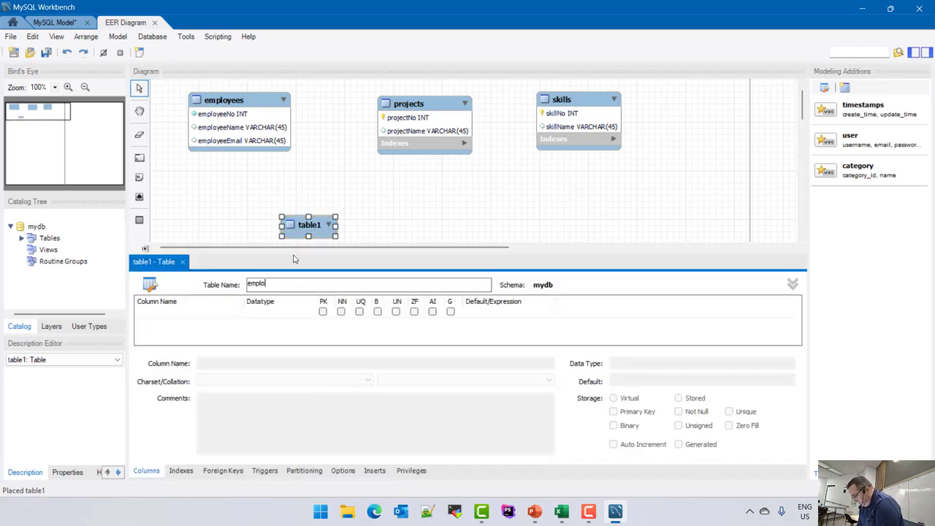
type("yee_skills")
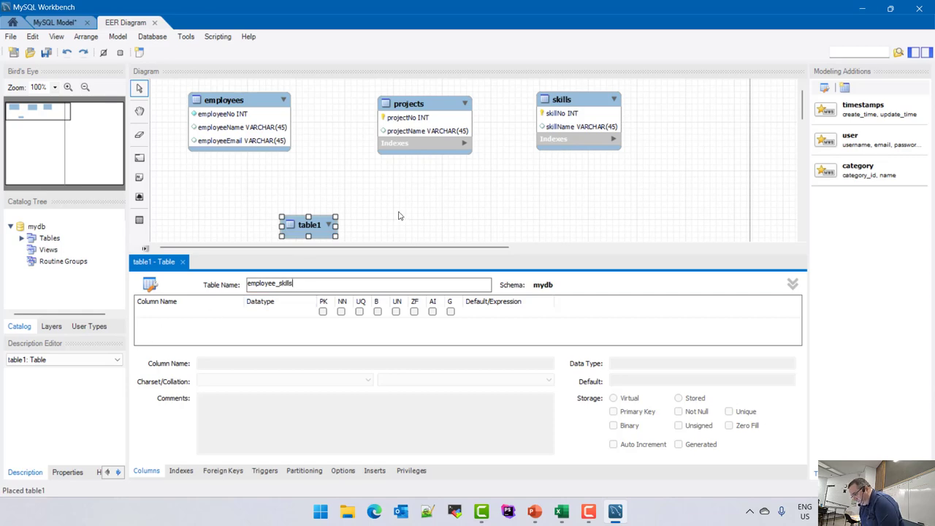
left_click(399, 215)
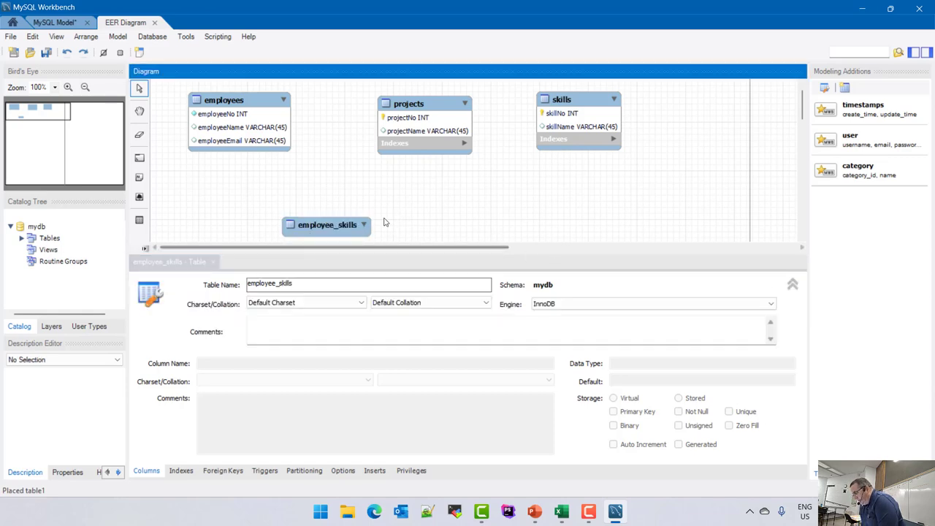
left_click(212, 262)
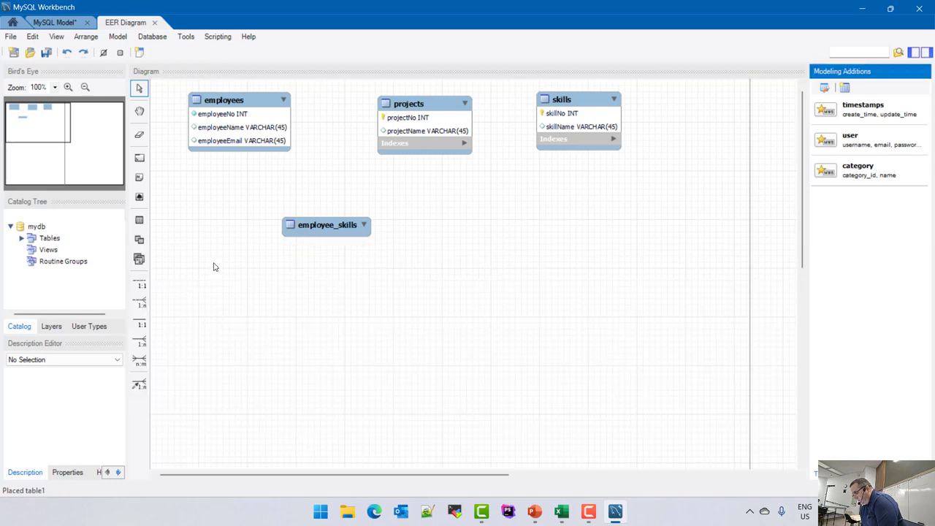
- Try to create a 1:n identifying relationship from employee_skills to the employees table
left_click(144, 345)
left_click(344, 228)
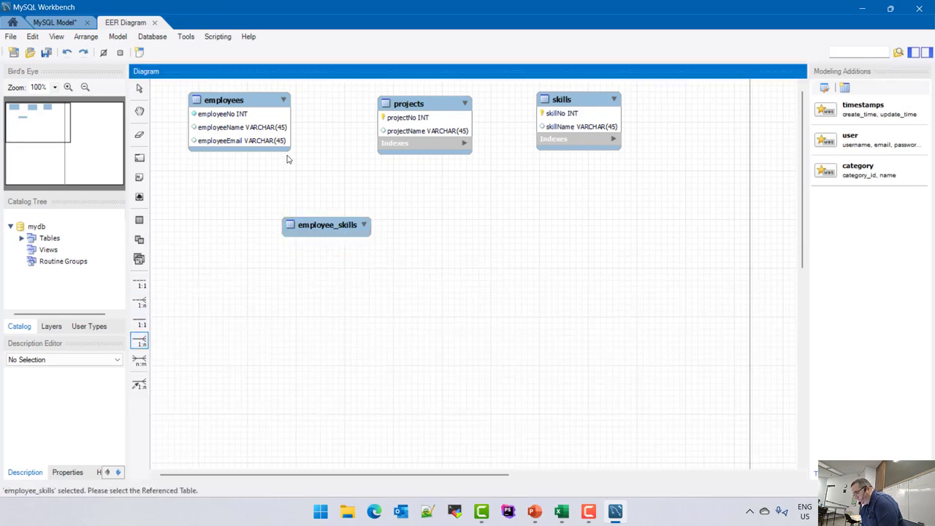
double_click(241, 121)
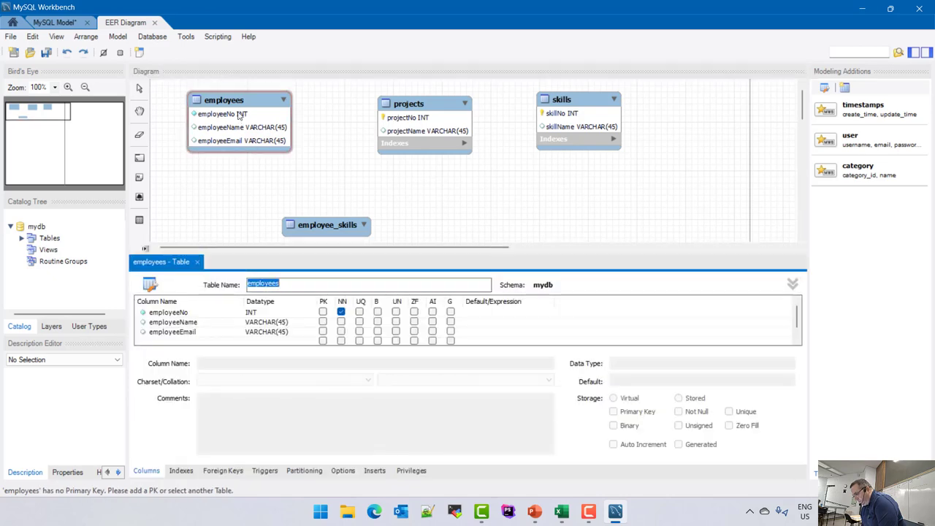
- Make employeeNo the primary key of employees and create a 1:n identifying relationship from employee_skills to employees
left_click(323, 312)
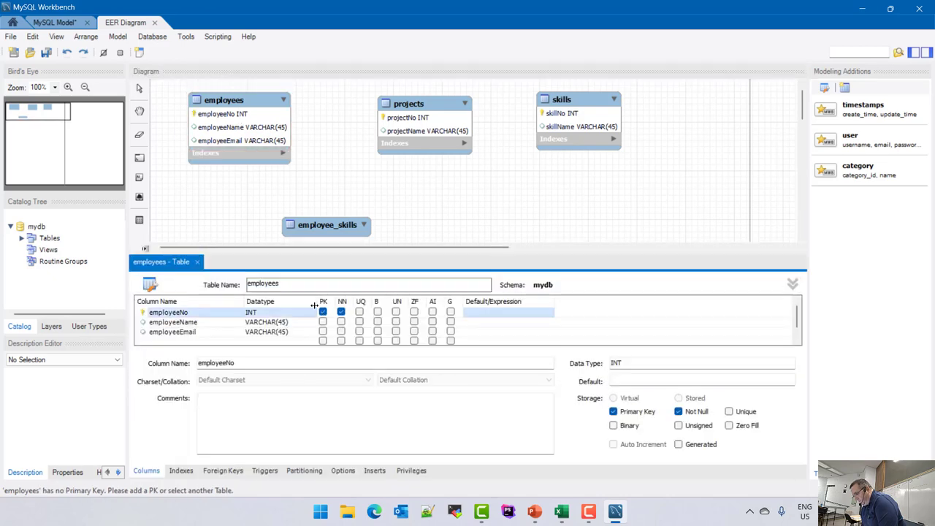
left_click(196, 261)
left_click(142, 341)
left_click(363, 229)
left_click(269, 132)
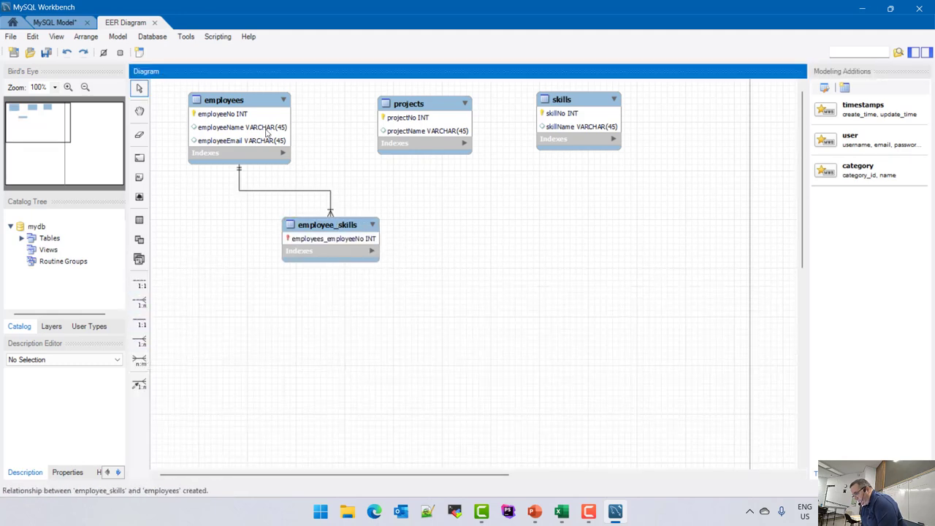
- Create a 1:n identifying relationship from employee_skills to skills and arrange both tables in a column below employees
left_click_drag(314, 239, 359, 278)
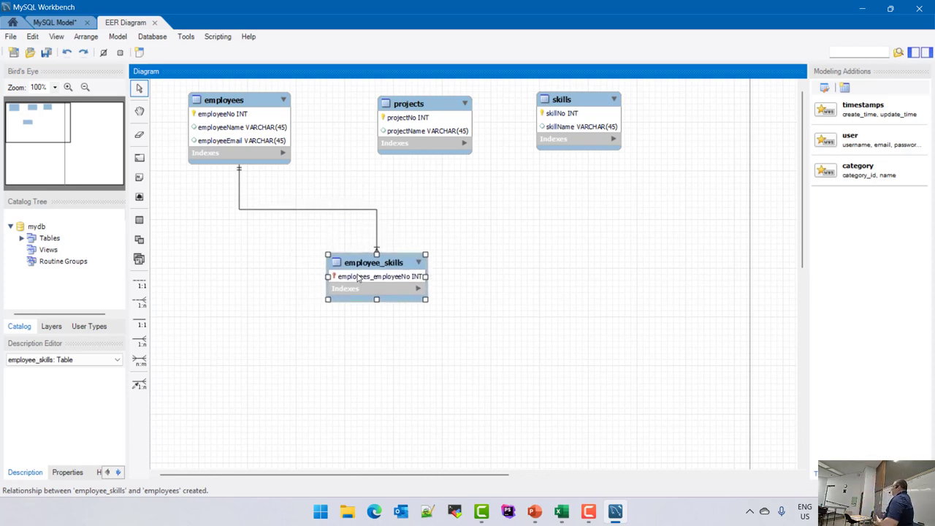
left_click(143, 340)
left_click(400, 288)
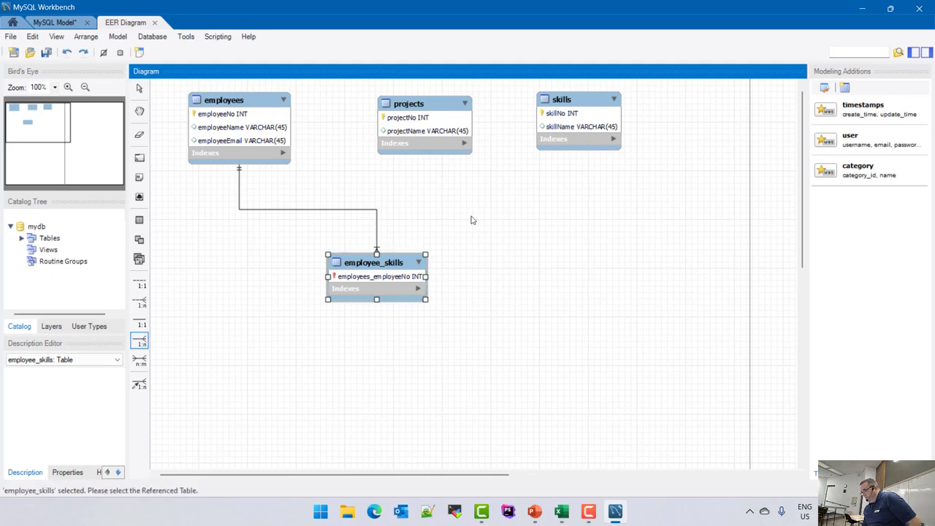
left_click(574, 137)
left_click_drag(585, 103, 220, 342)
left_click_drag(374, 266, 238, 229)
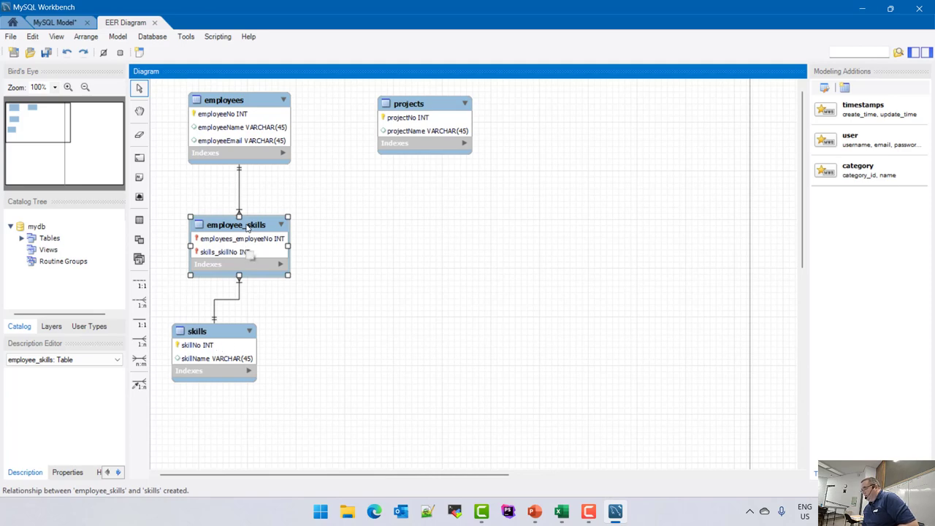
- Make the employee_skills side of its relationship with employees non-mandatory and close the relationship editor
double_click(241, 180)
left_click(209, 471)
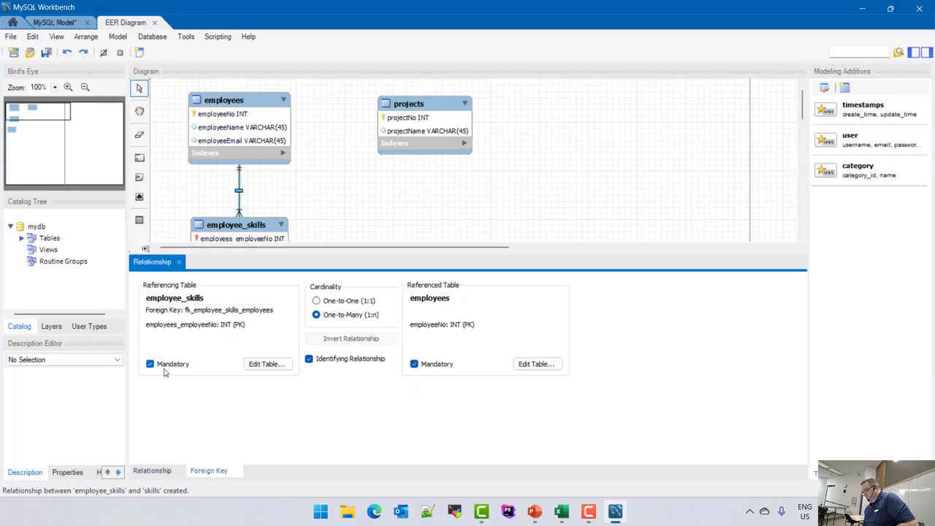
left_click(369, 173)
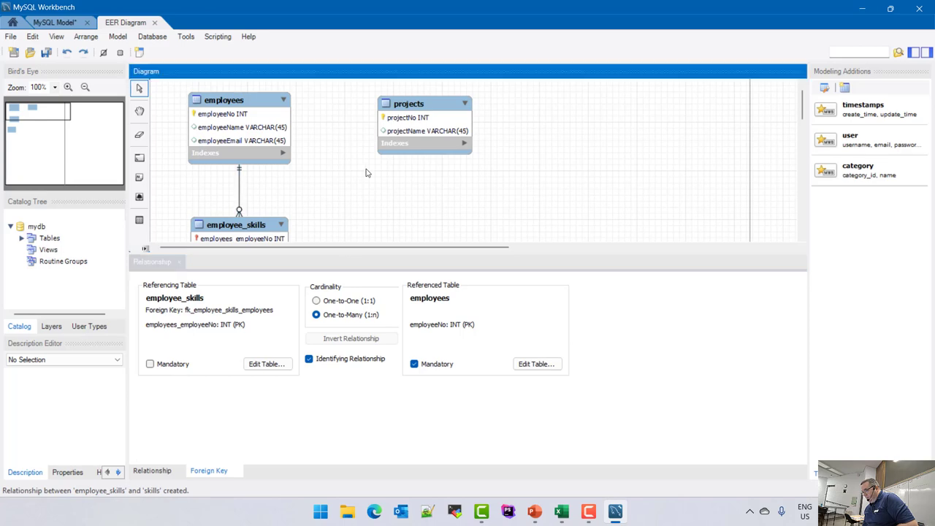
left_click(181, 263)
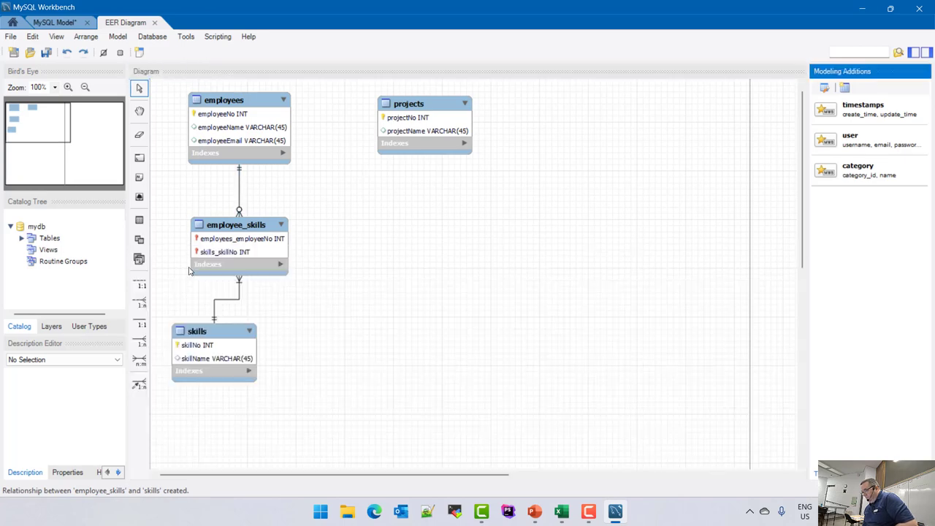
- Make the employee_skills side of its relationship with skills non-mandatory and align the skills table directly beneath employee_skills
double_click(234, 300)
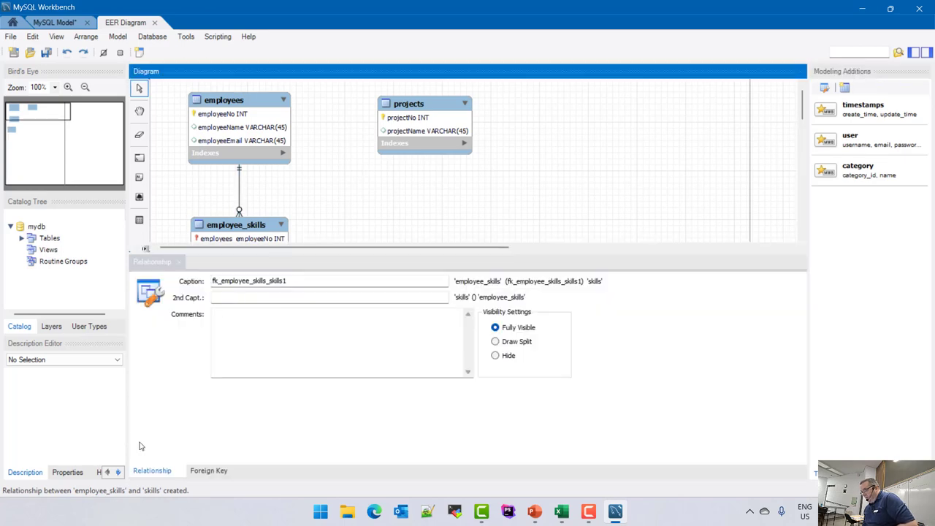
left_click(208, 471)
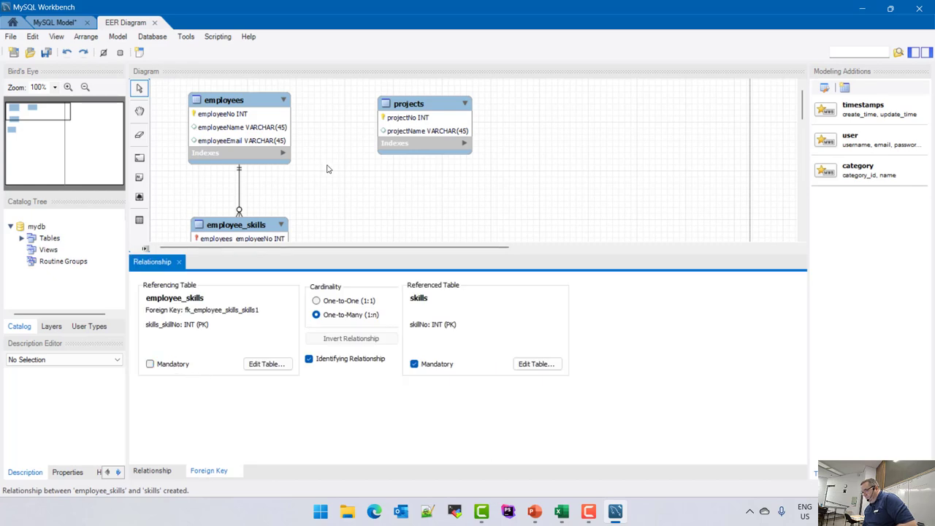
left_click(179, 261)
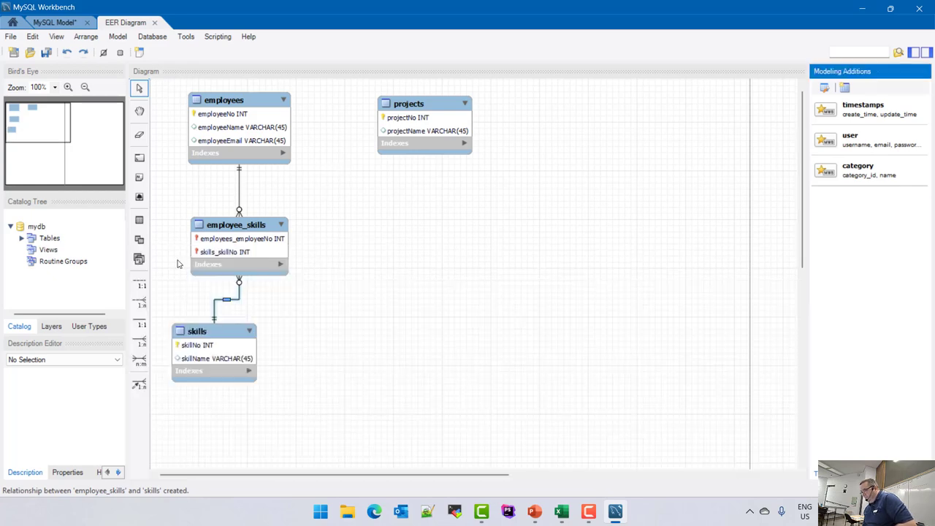
left_click_drag(220, 343, 243, 353)
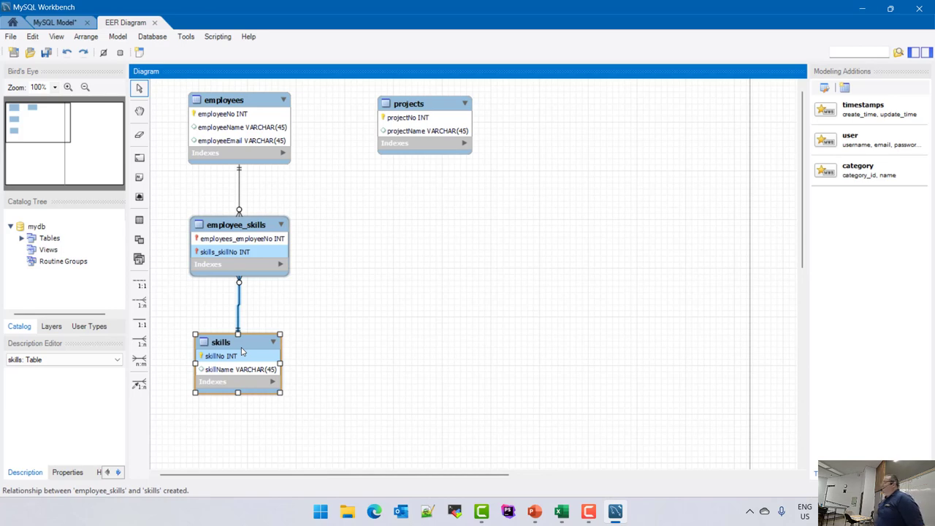
left_click(386, 420)
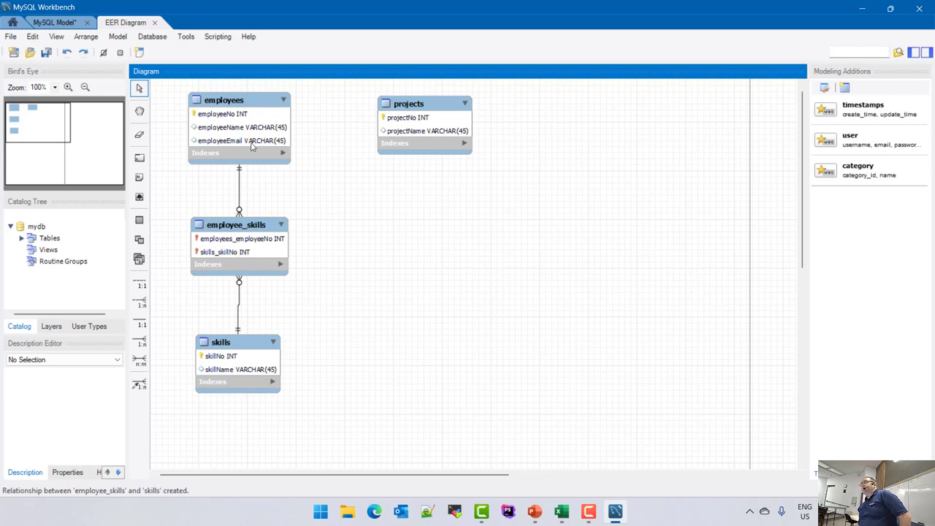
left_click(241, 347)
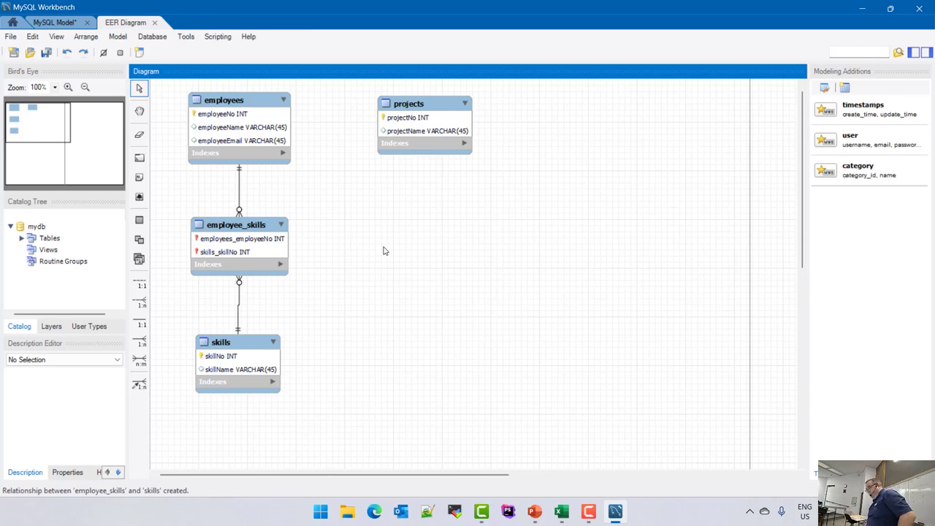
- Add a new table named employee_project_time to the diagram and position it below the projects table
left_click(139, 220)
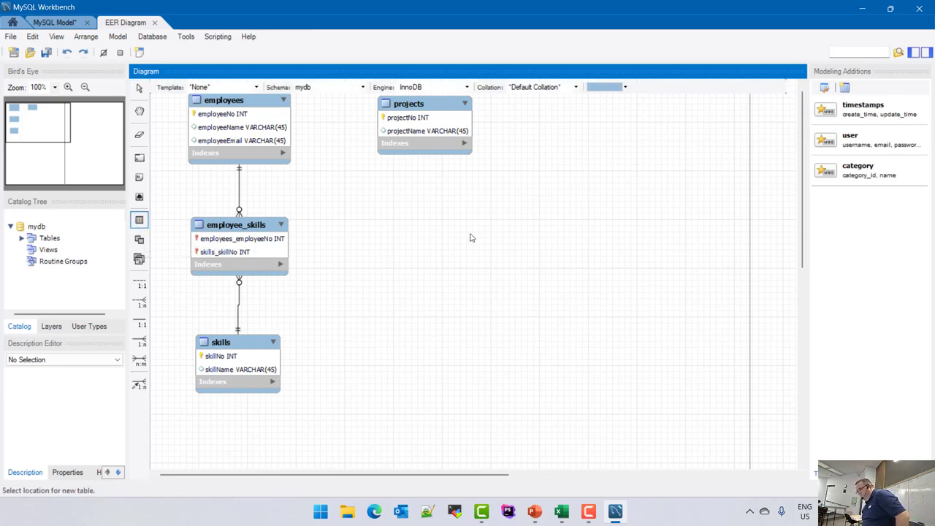
left_click(421, 255)
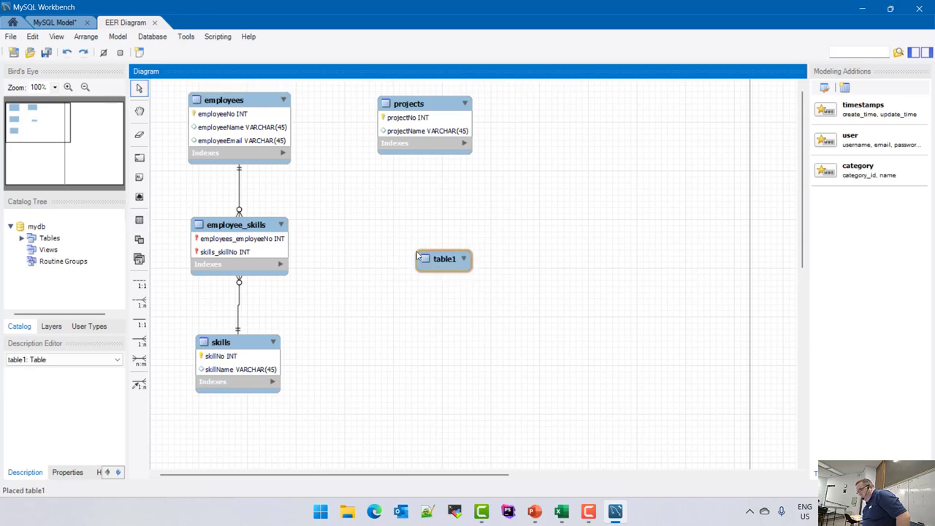
double_click(443, 261)
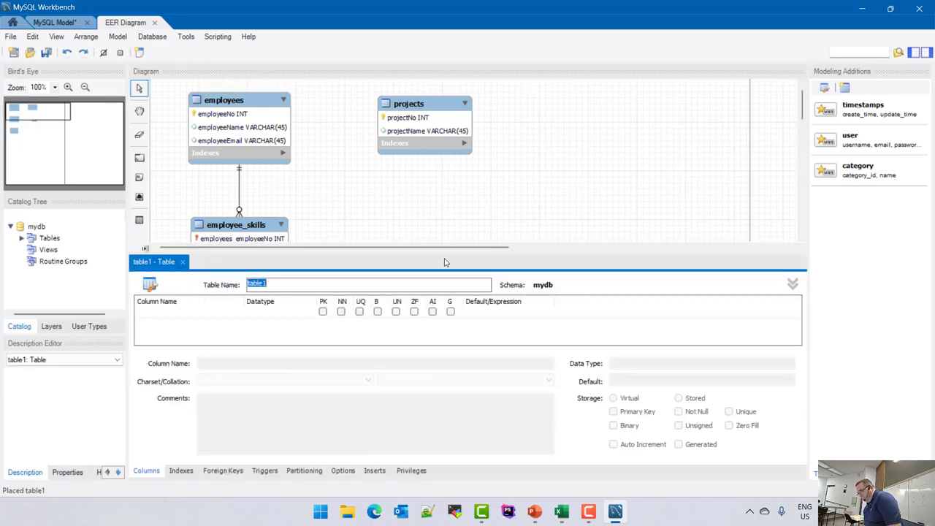
type("employee_project_time")
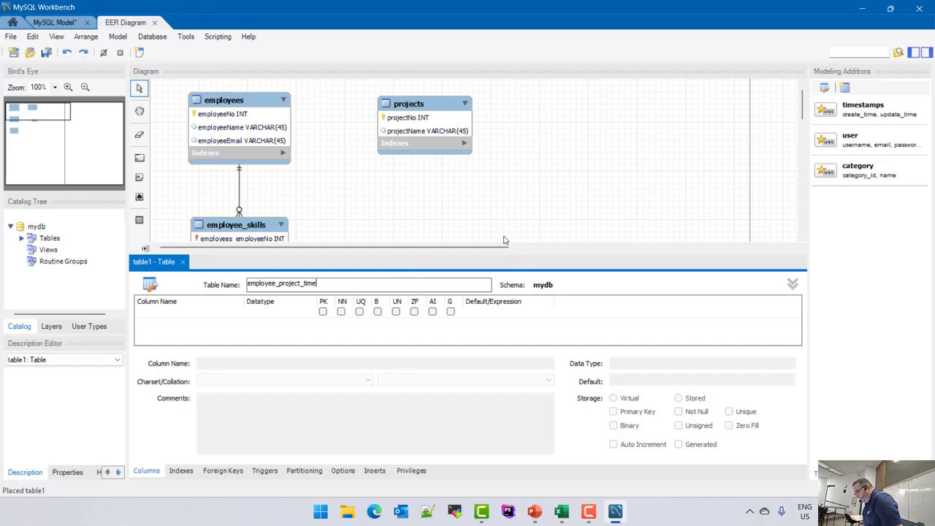
left_click(378, 207)
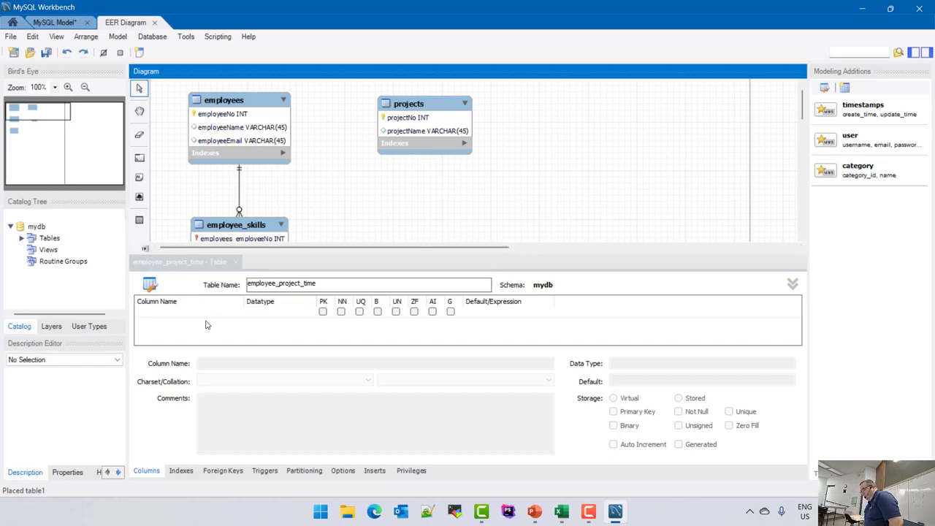
left_click(239, 264)
left_click_drag(475, 260, 449, 255)
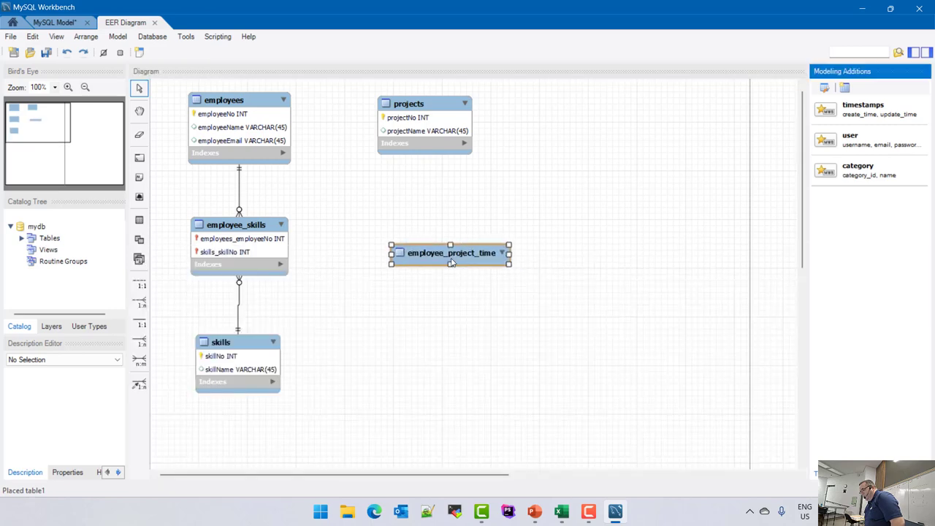
- Create a 1:n identifying relationship from employee_project_time to the employees table
left_click(139, 340)
left_click(414, 256)
left_click(278, 161)
- Move the projects table farther right and create a 1:n identifying relationship to it from employee_project_time
left_click_drag(443, 146, 613, 152)
left_click(138, 340)
left_click(449, 267)
left_click(592, 142)
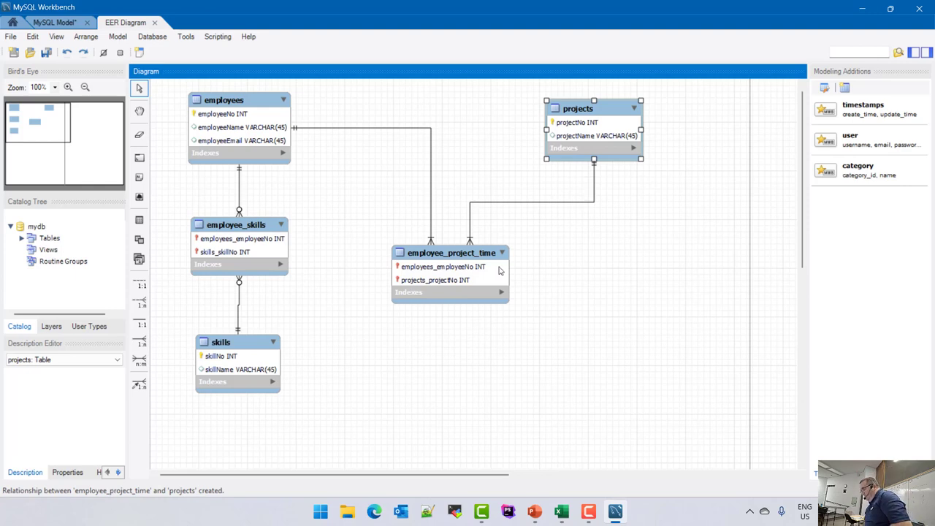
- Make the employee_project_time side non-mandatory in its relationships with both employees and projects
double_click(429, 220)
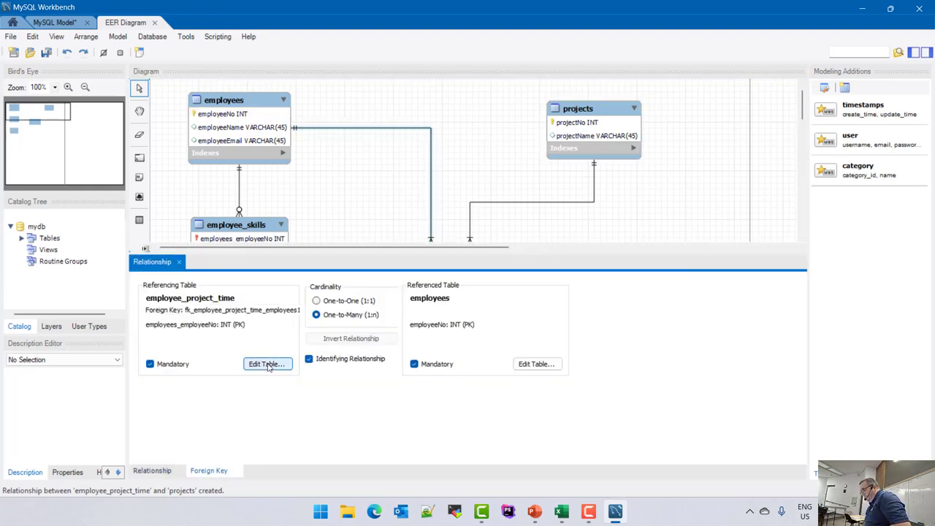
left_click(149, 364)
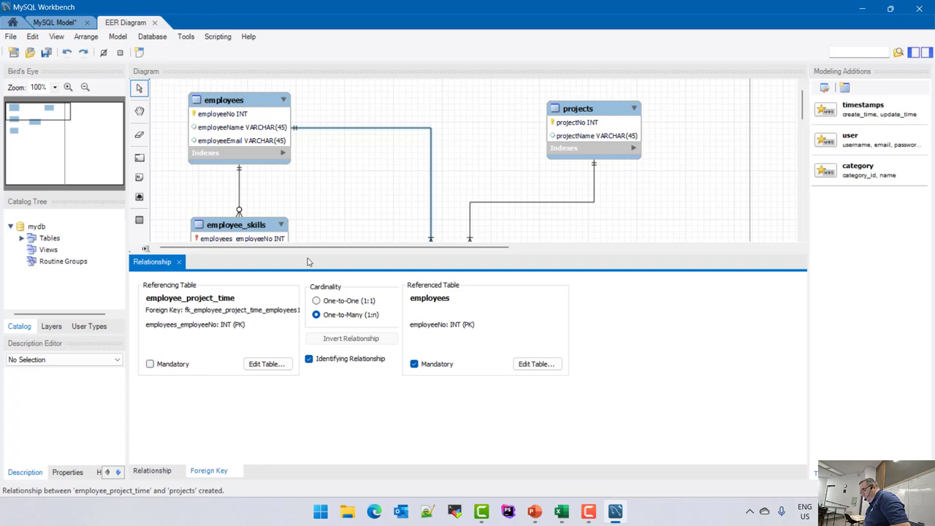
left_click(181, 262)
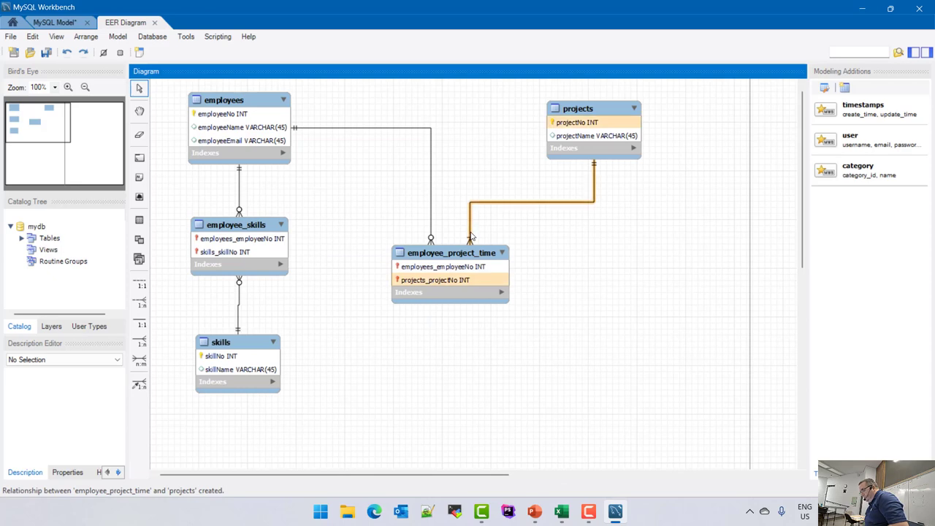
double_click(470, 232)
left_click(209, 470)
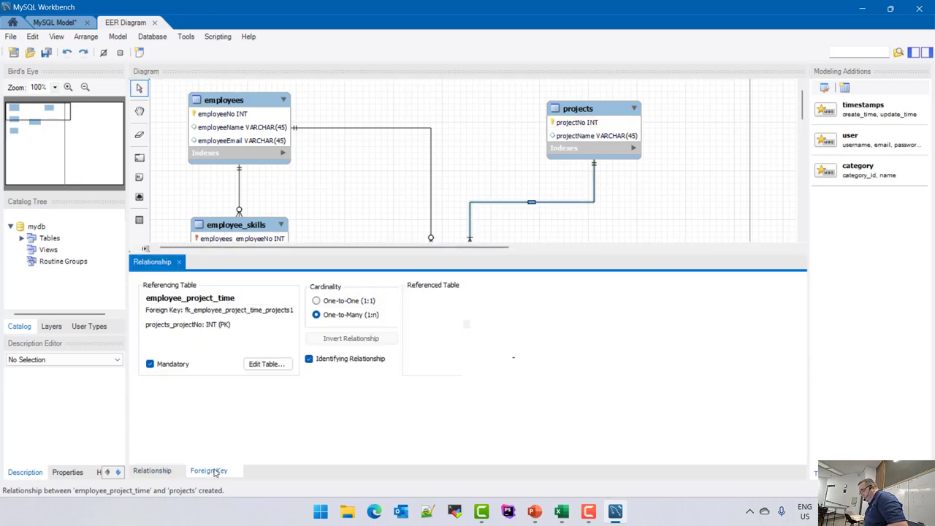
left_click(174, 366)
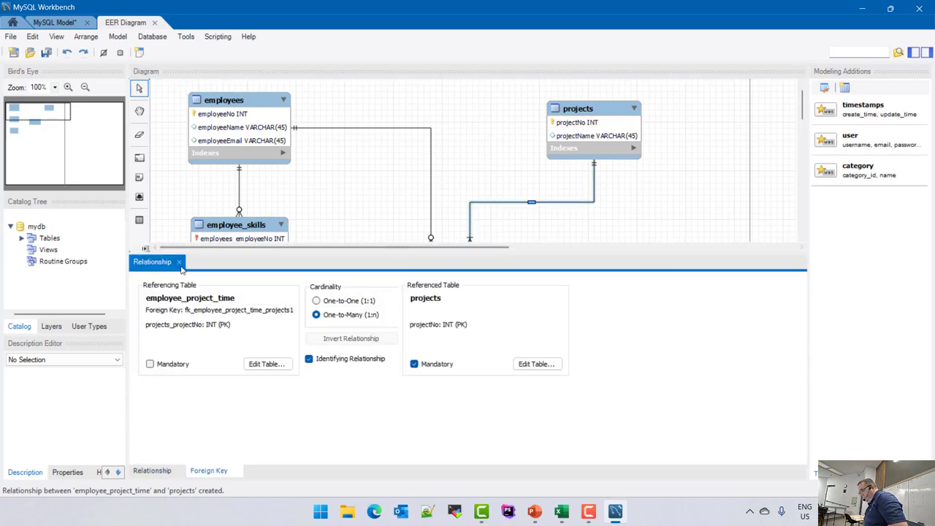
left_click(180, 263)
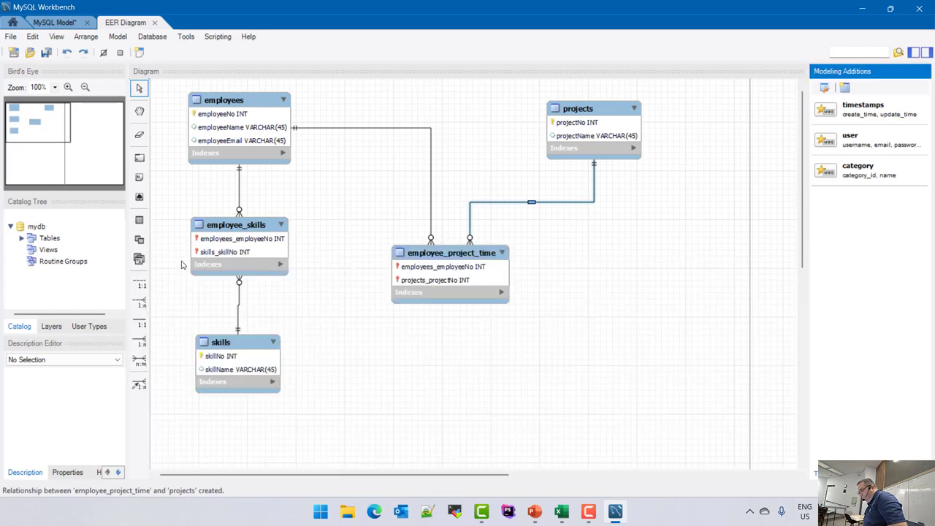
- Add a task column of type VARCHAR(45) to the employee_project_time table
left_click(447, 284)
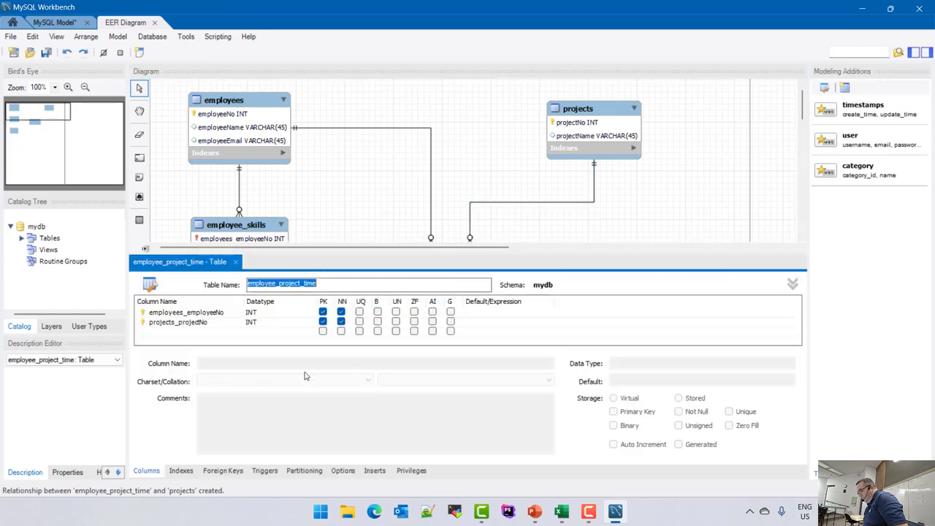
left_click(181, 333)
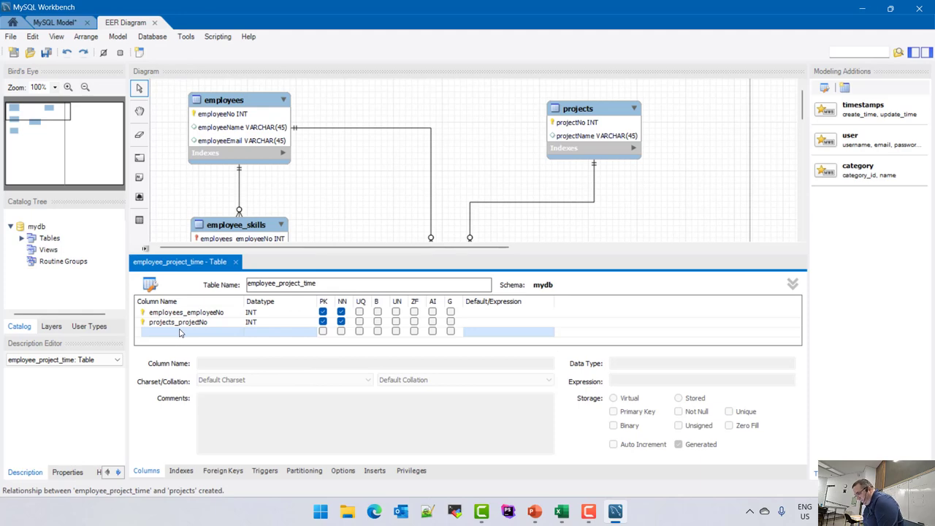
left_click(180, 332)
type("task")
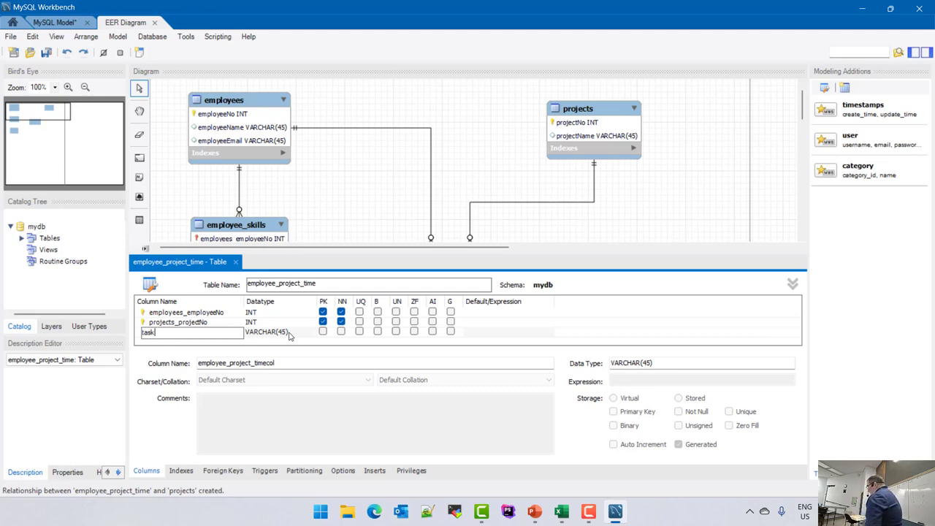
- Add a column named task_time to the employee_project_time table, below the task column
left_click(210, 343)
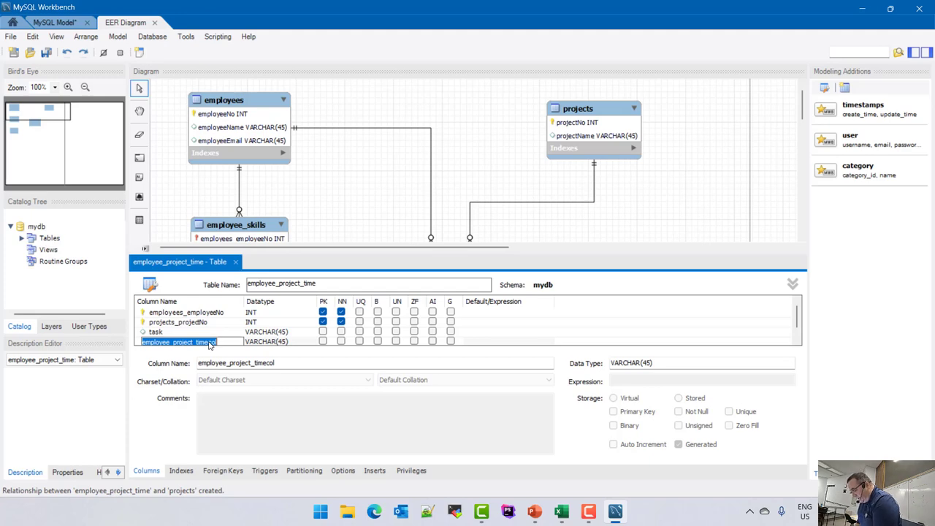
key("BackSpace")
type("task_time")
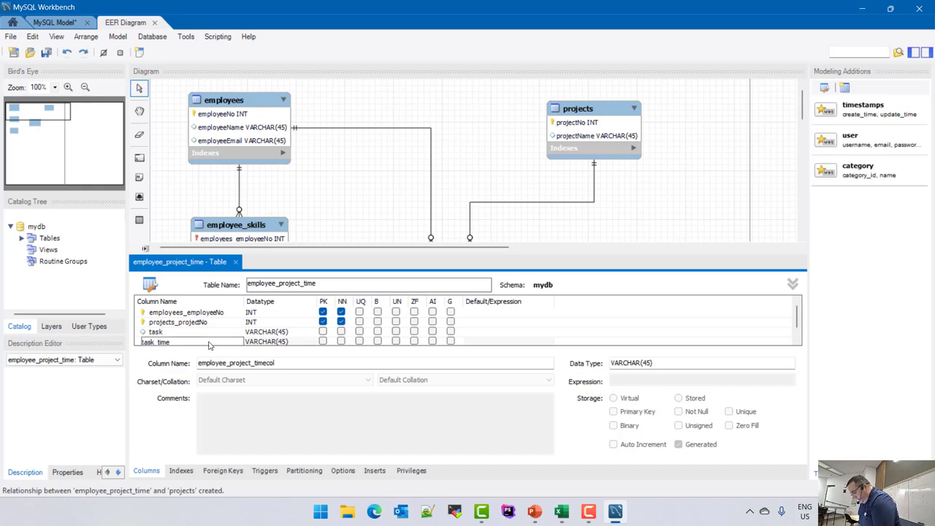
key("Tab")
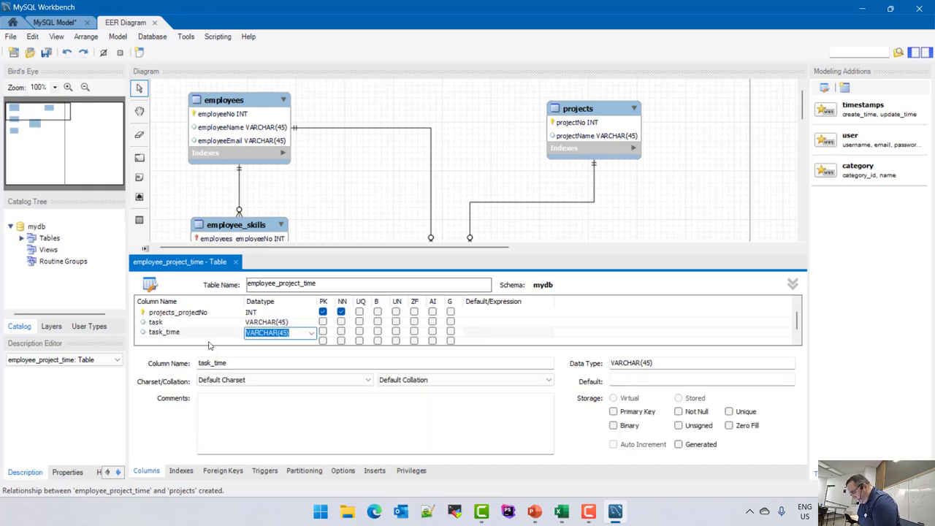
- Try to set the task_time column's data type to "numeric(3,1"
type("numeric(")
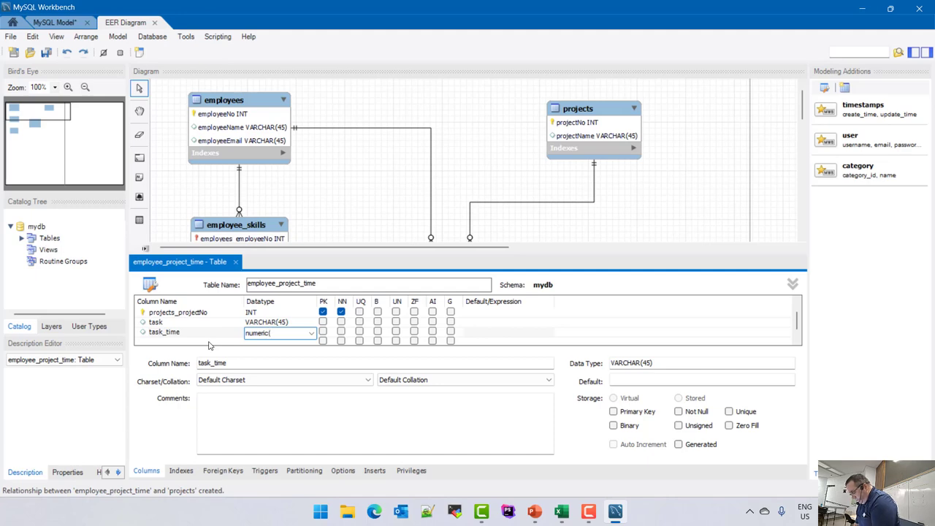
type("3,1")
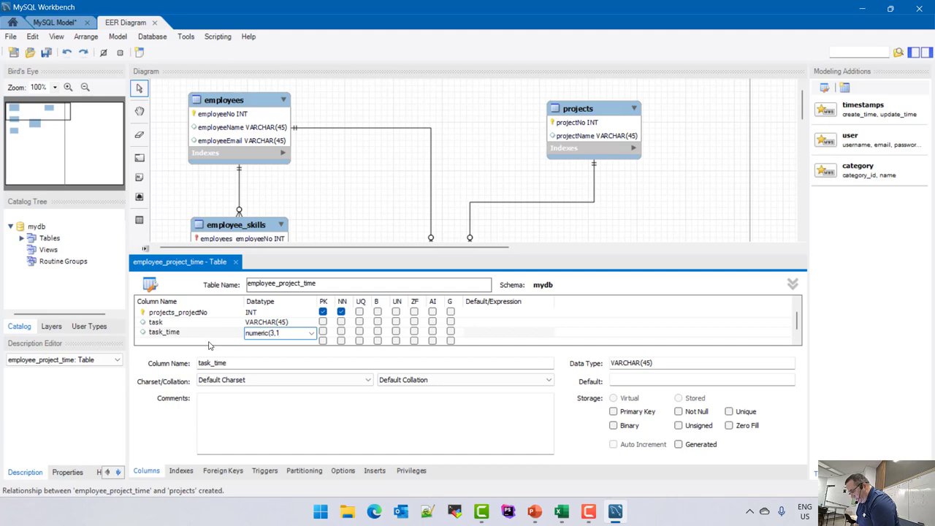
key("Return")
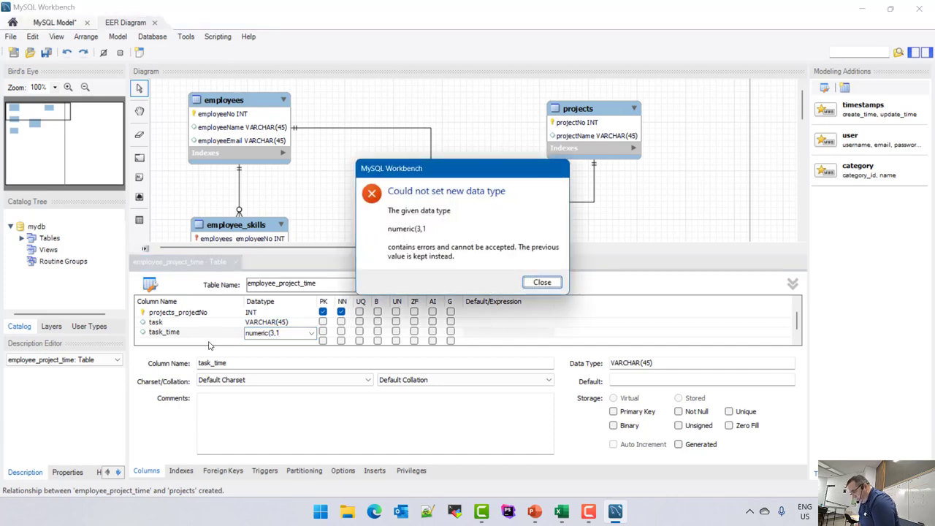
left_click(543, 282)
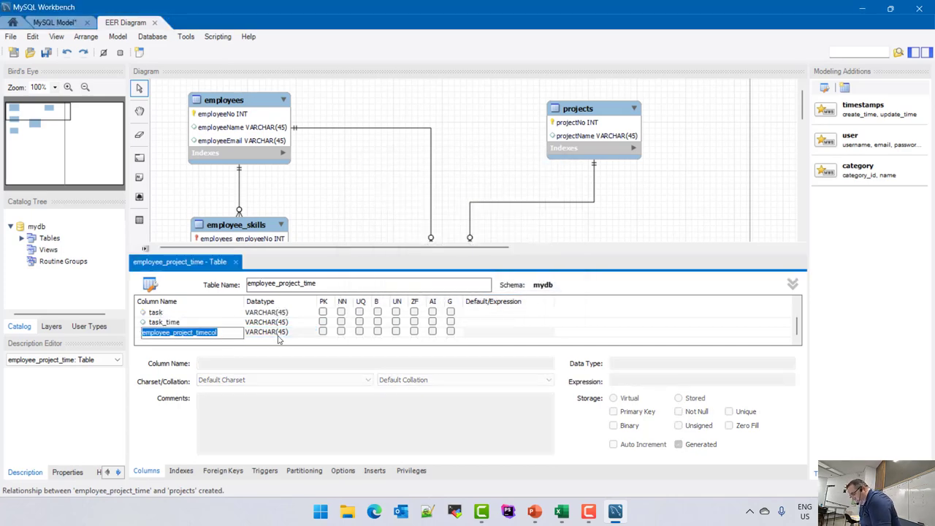
- Create an extra column below task_time in employee_project_time and set its data type to numeric(3,1)
double_click(278, 338)
double_click(278, 334)
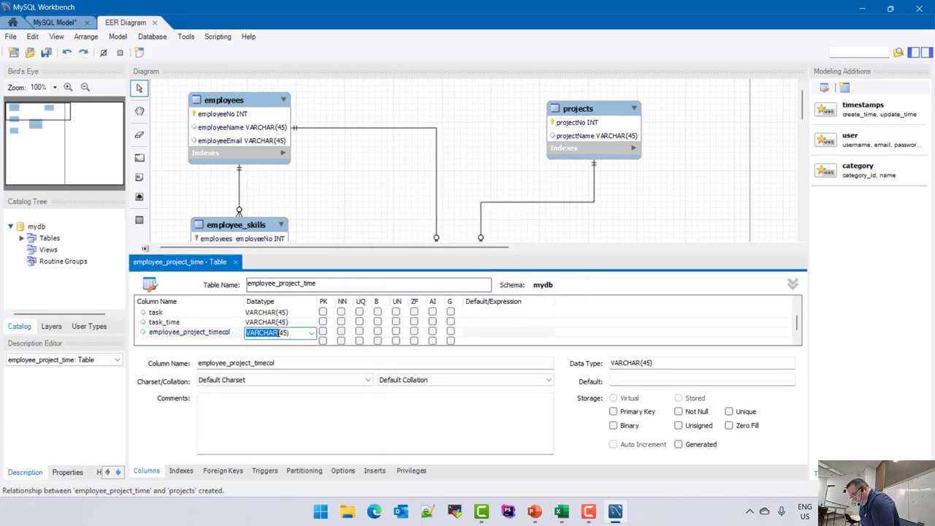
key("ctrl+a")
type("numeric(3,1)")
key("Return")
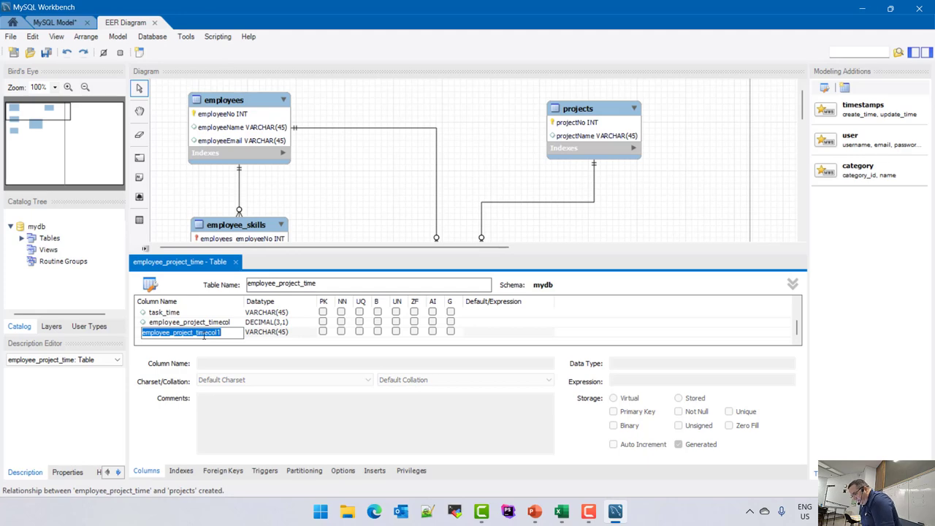
- Shorten the name of the stray DECIMAL(3,1) column below task_time to employee_project_time and delete that column
key("Escape")
left_click(208, 323)
left_click(208, 323)
left_click(227, 326)
key("BackSpace")
key("BackSpace")
key("BackSpace")
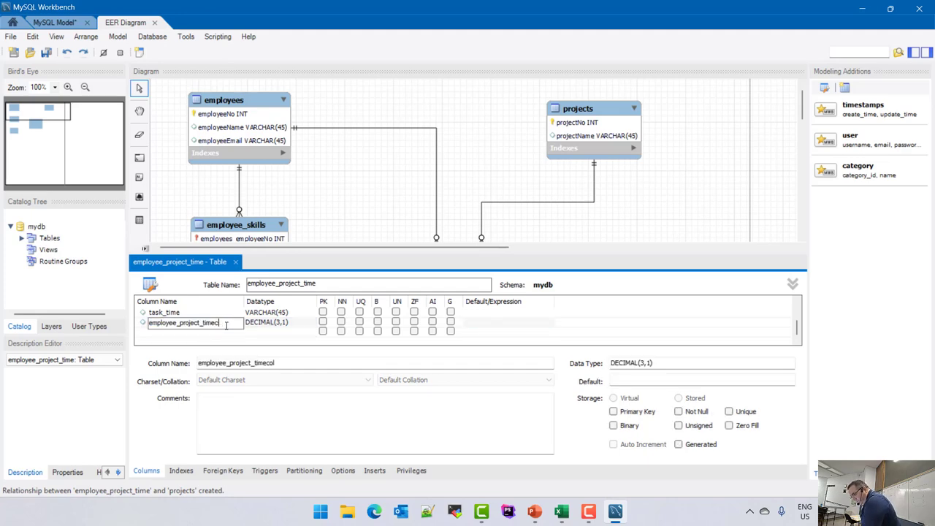
key("ctrl+a")
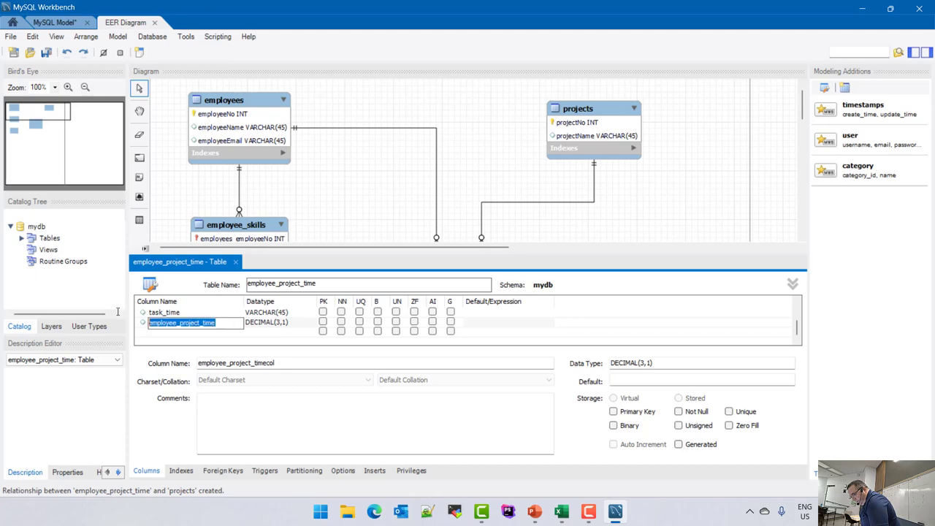
key("Return")
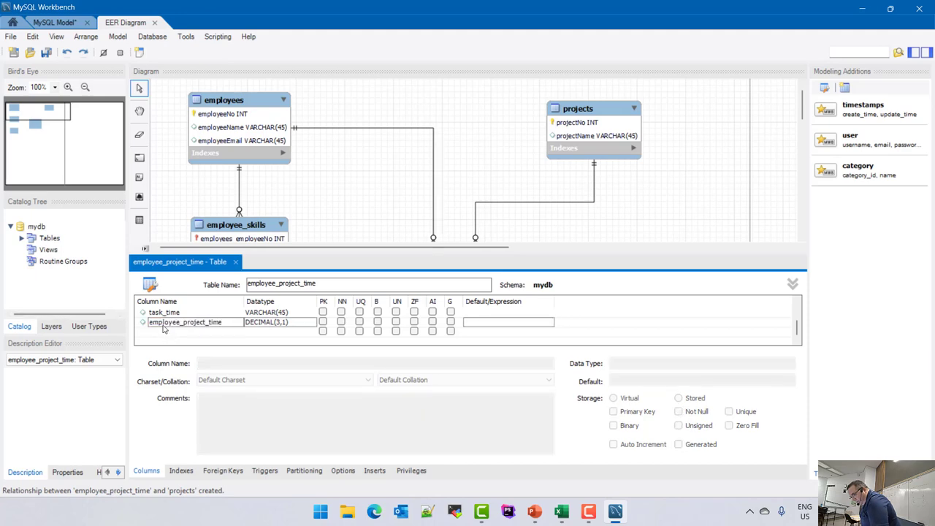
right_click(164, 327)
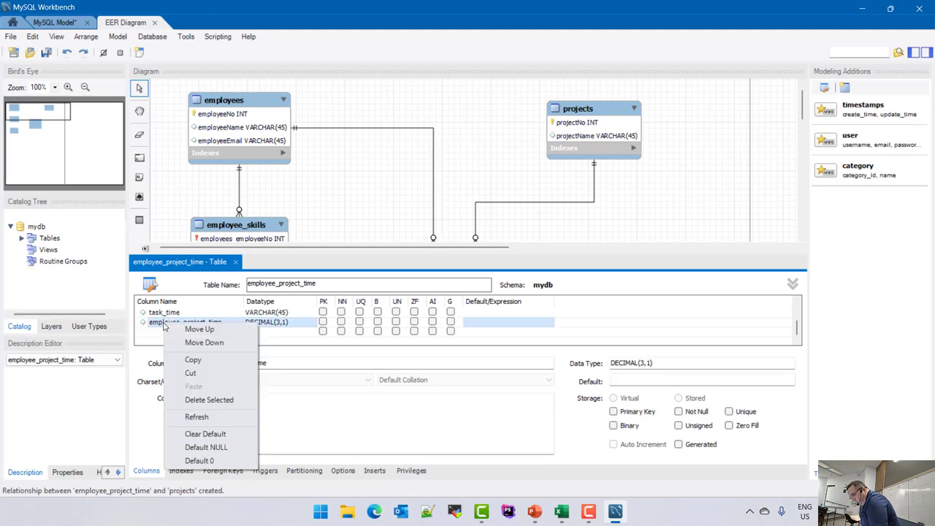
left_click(205, 403)
- Set the task_time column's data type to numeric(3,1) and close the employee_project_time table editor
double_click(271, 323)
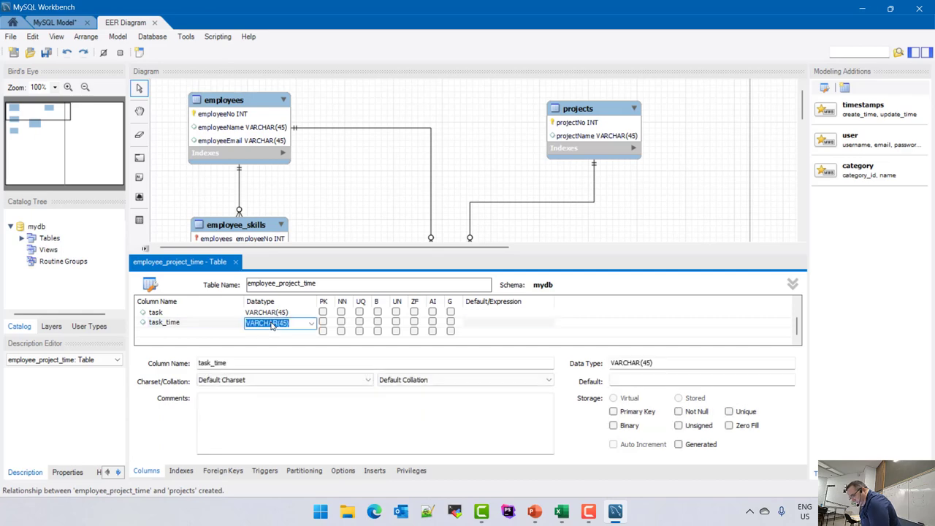
type("numeri")
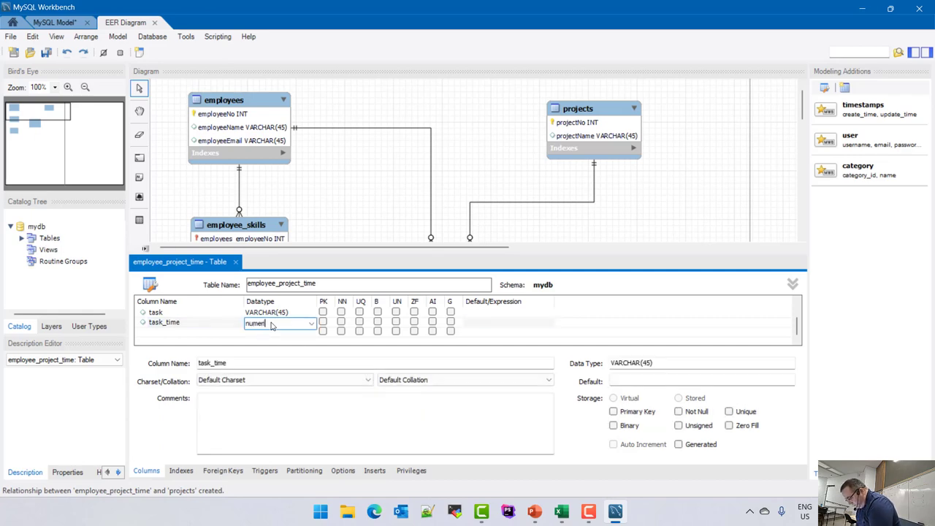
type("c(3,1)")
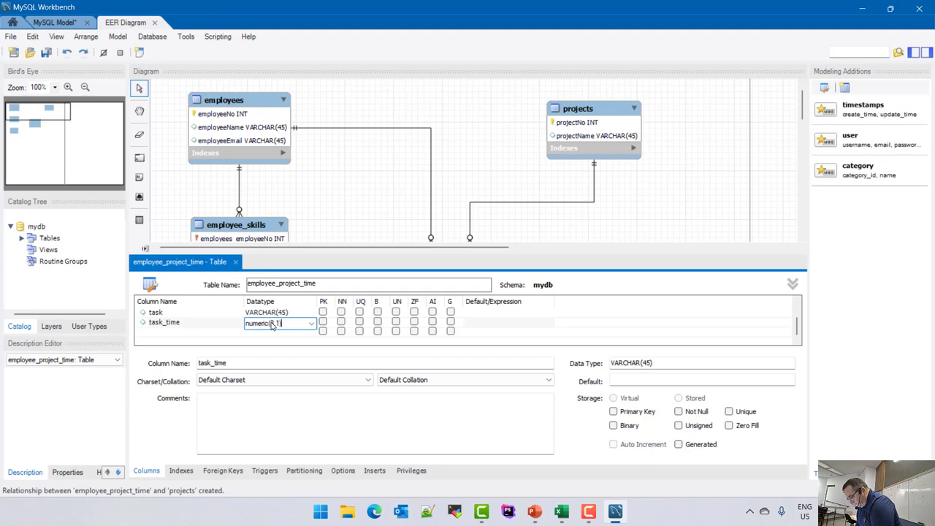
key("Return")
key("Escape")
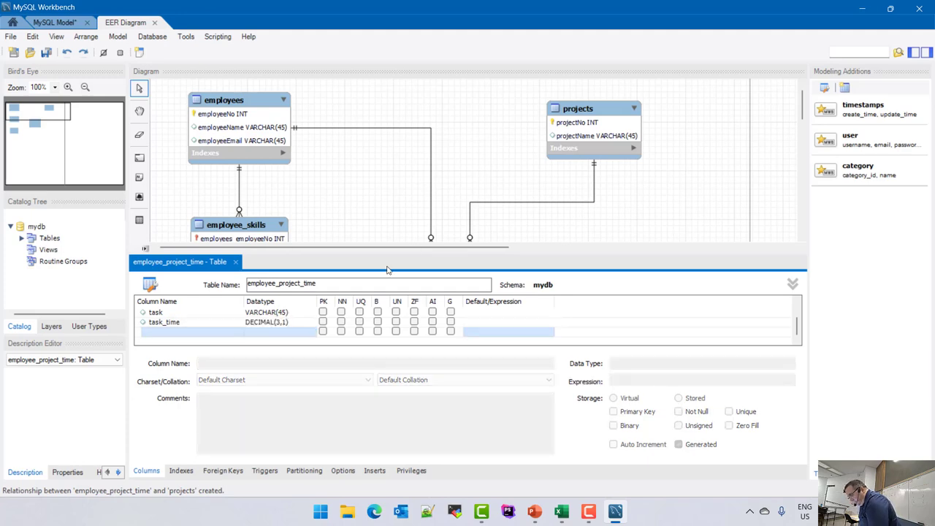
left_click(235, 261)
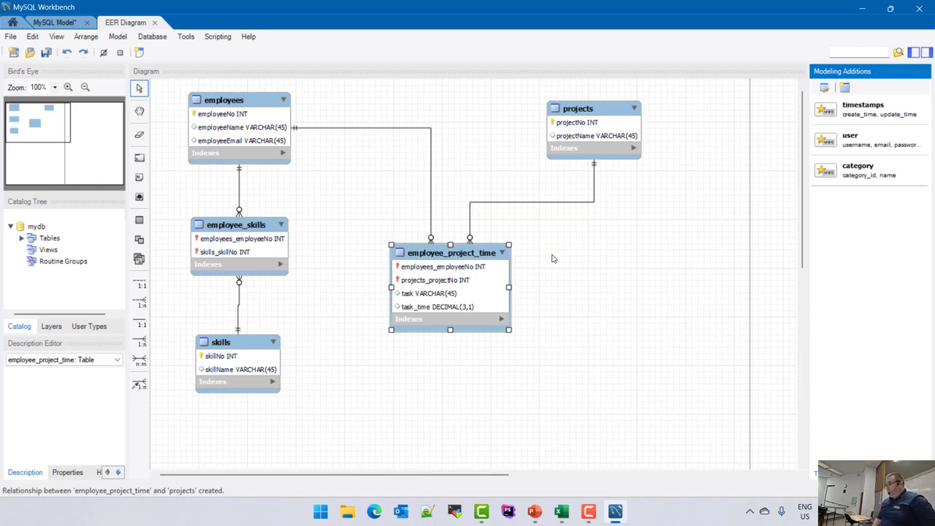
- Hide the modeling additions sidebar and rearrange the diagram, placing employee_project_time beneath projects and moving employees, employee_skills and skills farther right
left_click(926, 53)
left_click_drag(476, 266, 615, 215)
left_click_drag(212, 152, 298, 174)
left_click_drag(262, 232, 279, 231)
left_click_drag(221, 343, 304, 329)
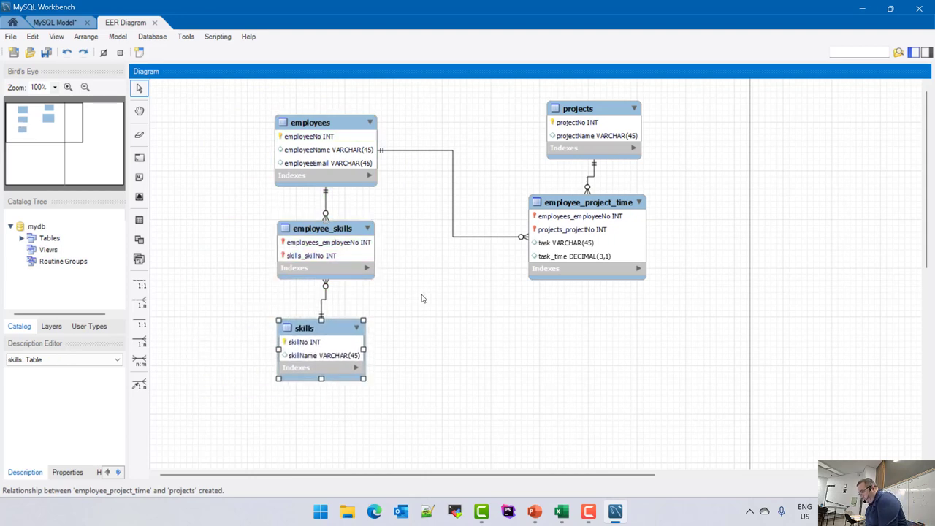
scroll(422, 295, "up", 1)
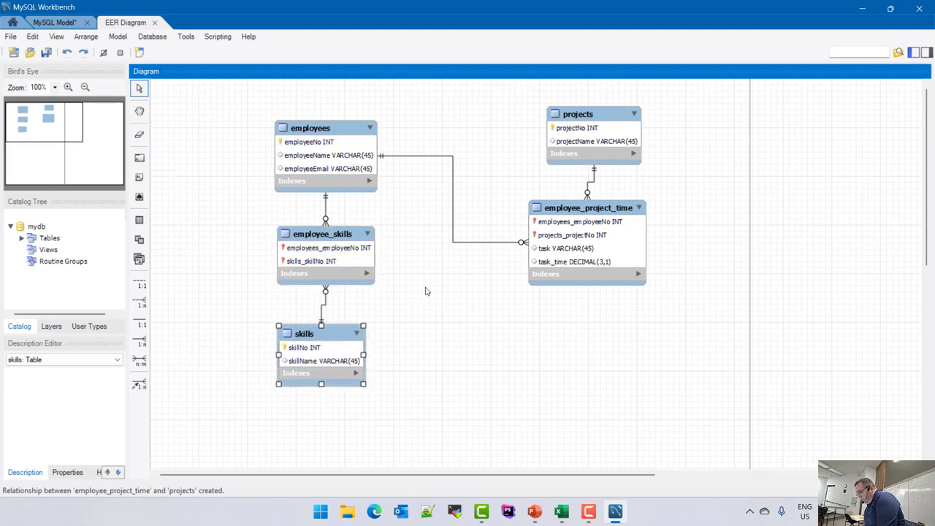
scroll(426, 291, "up", 4)
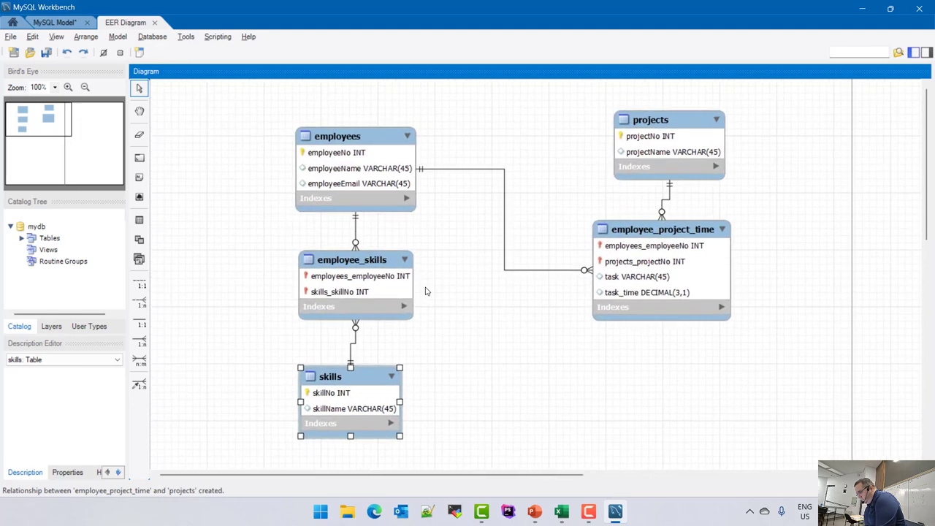
scroll(427, 291, "up", 1)
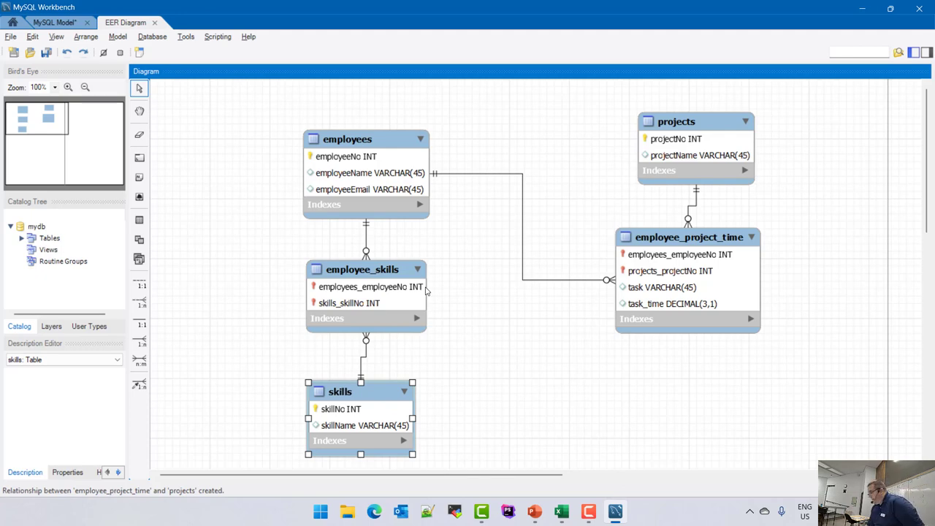
- Make the task column part of the employee_project_time primary key and close the table editor
double_click(684, 303)
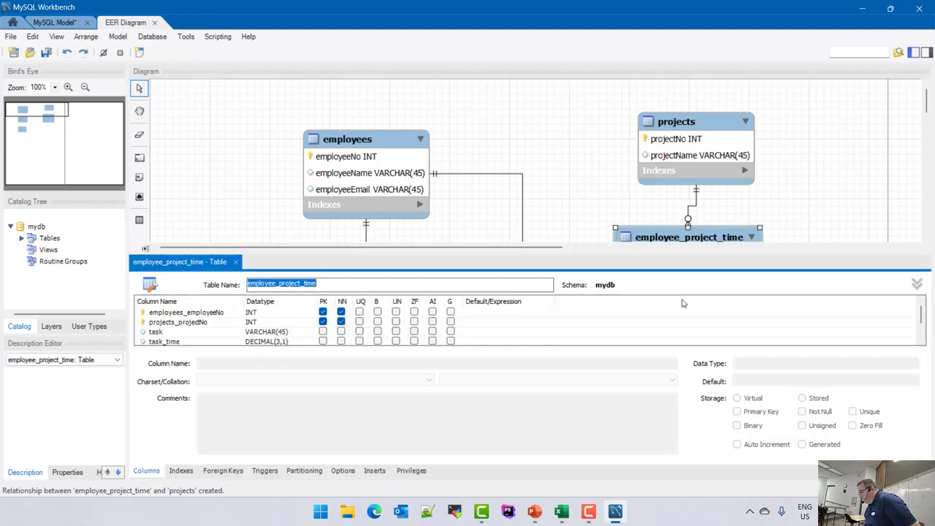
left_click(323, 332)
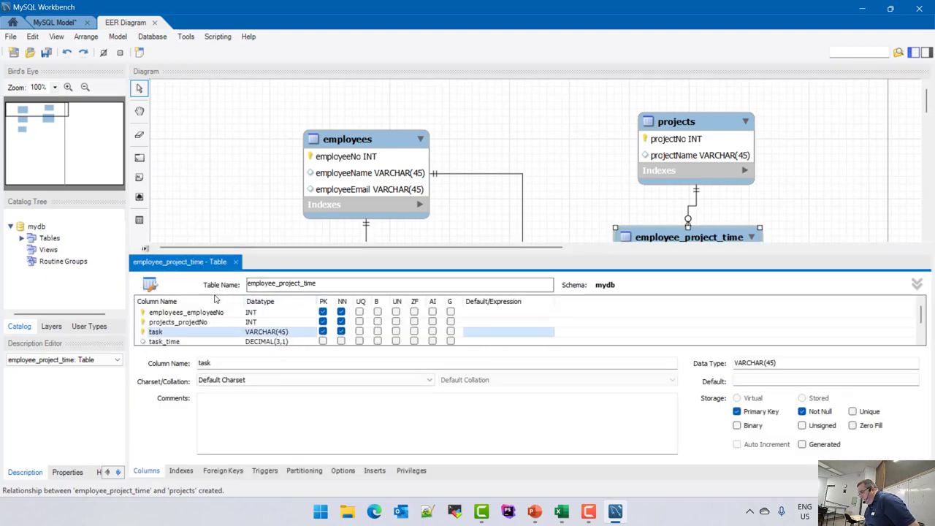
left_click(236, 261)
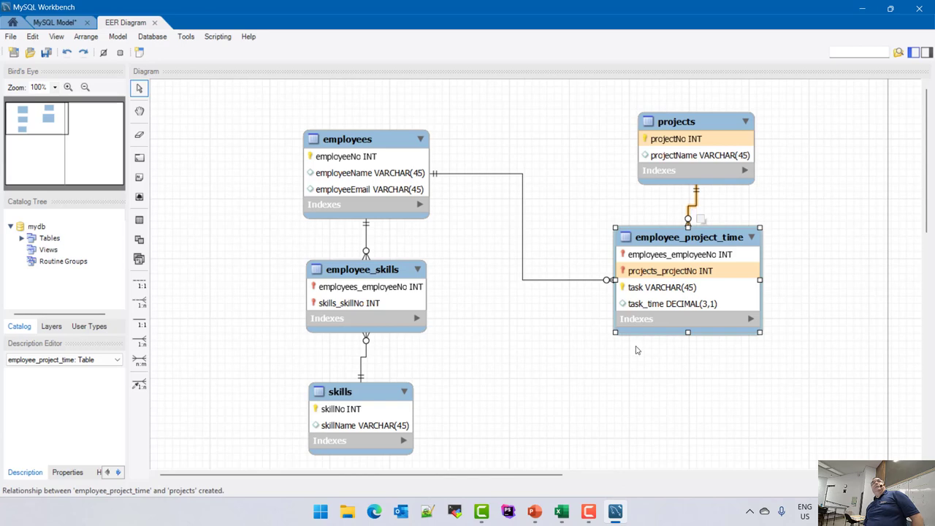
left_click(662, 289)
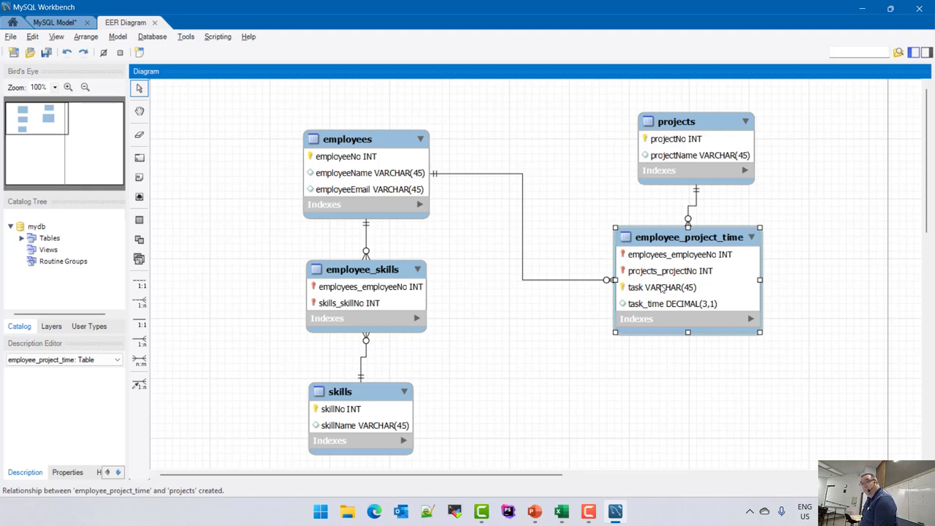
- Check the project tasks in the Excel sample data, and delete the task column from the employee_project_time table in MySQL Workbench
key("alt+Tab")
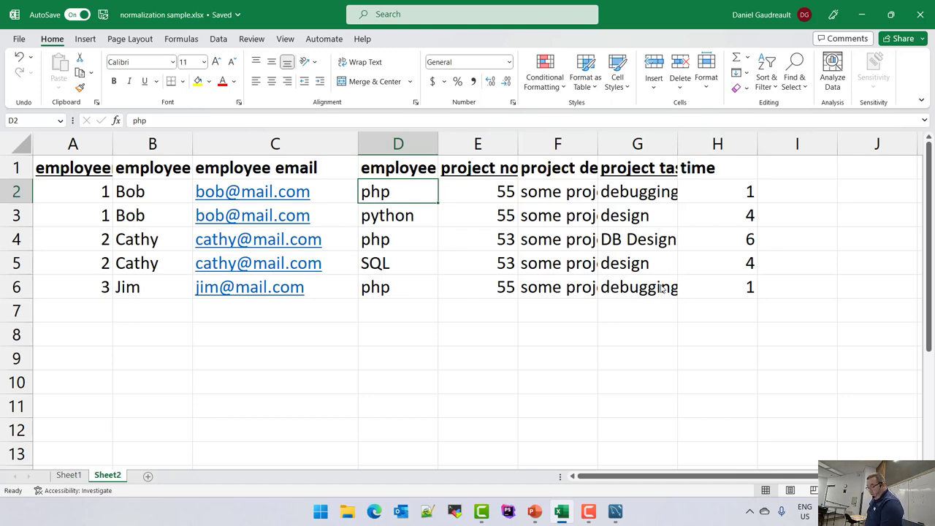
key("alt+Tab")
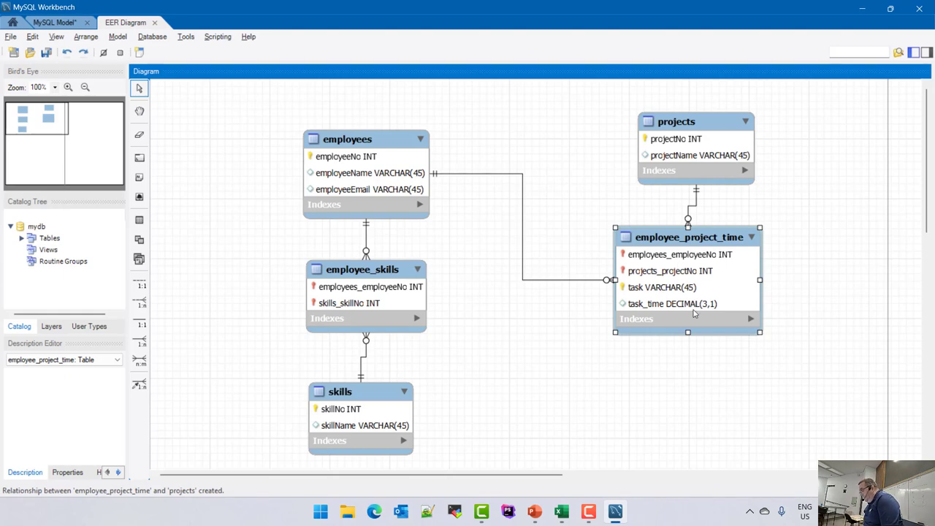
double_click(662, 291)
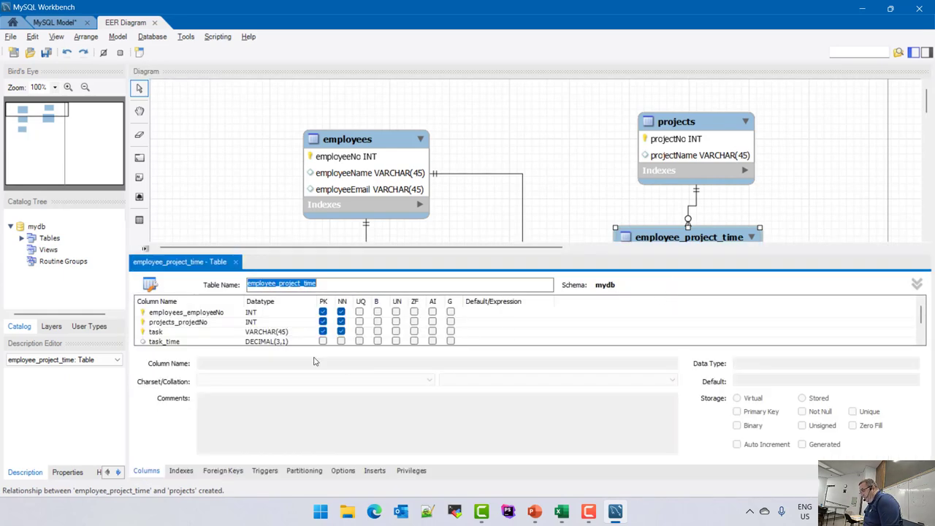
left_click(161, 333)
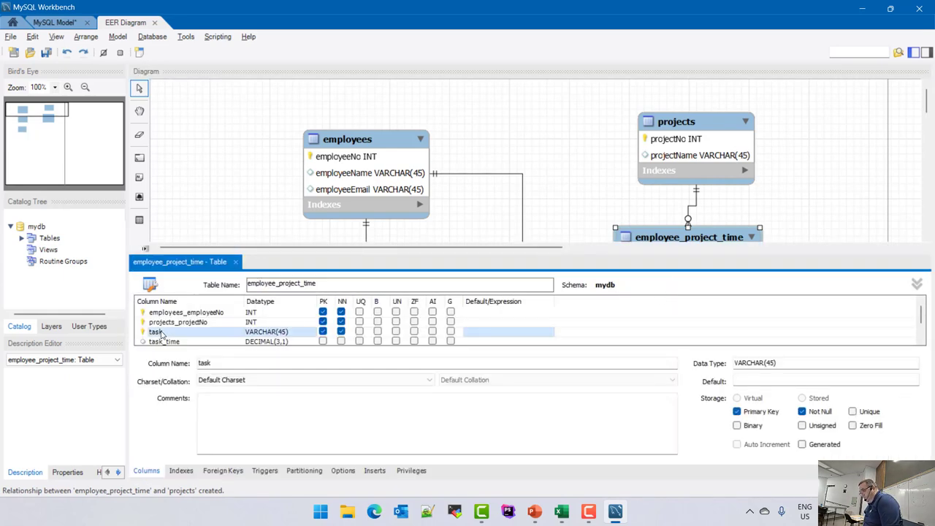
right_click(209, 334)
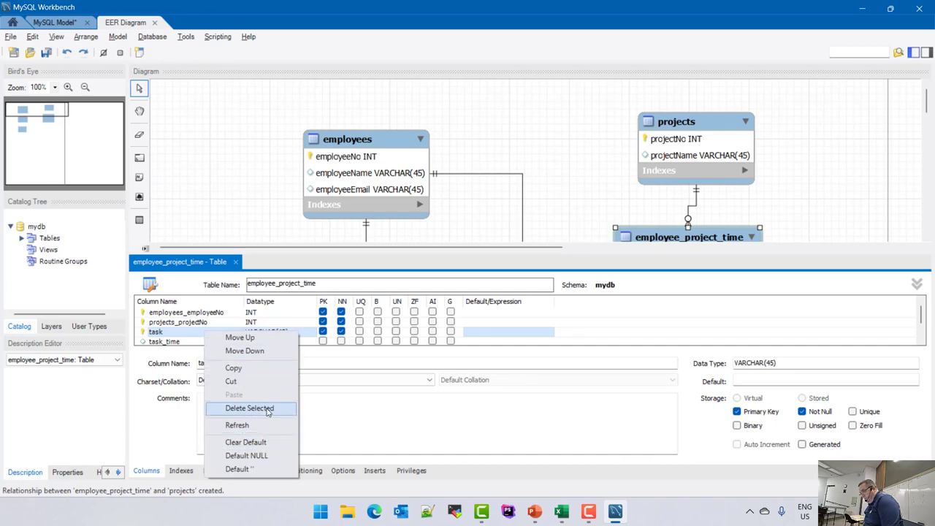
left_click(252, 408)
left_click(236, 262)
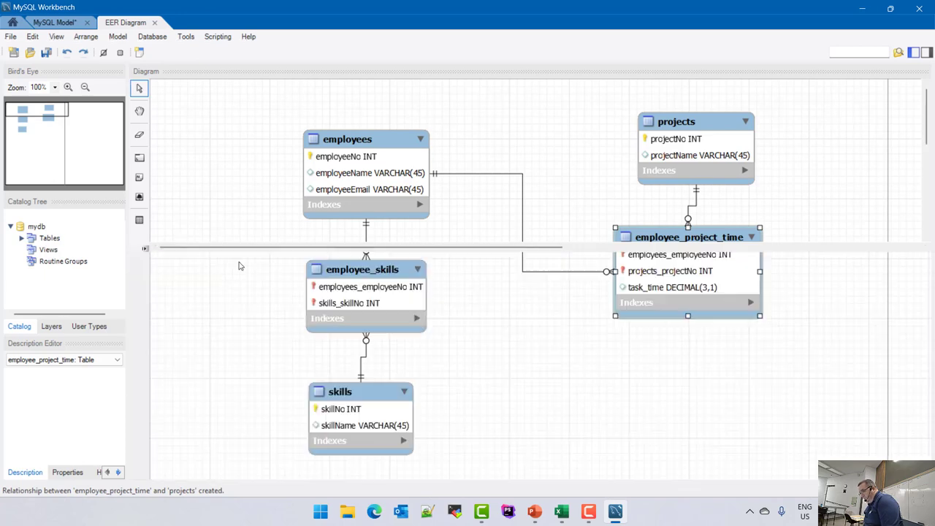
- Place a new table below employee_project_time in the diagram and name it tasks
right_click(685, 392)
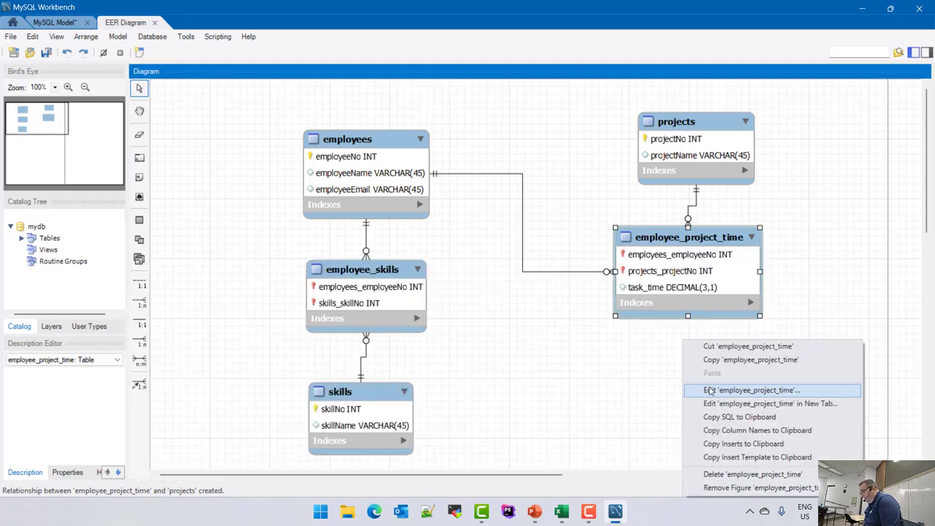
left_click(139, 220)
left_click(664, 395)
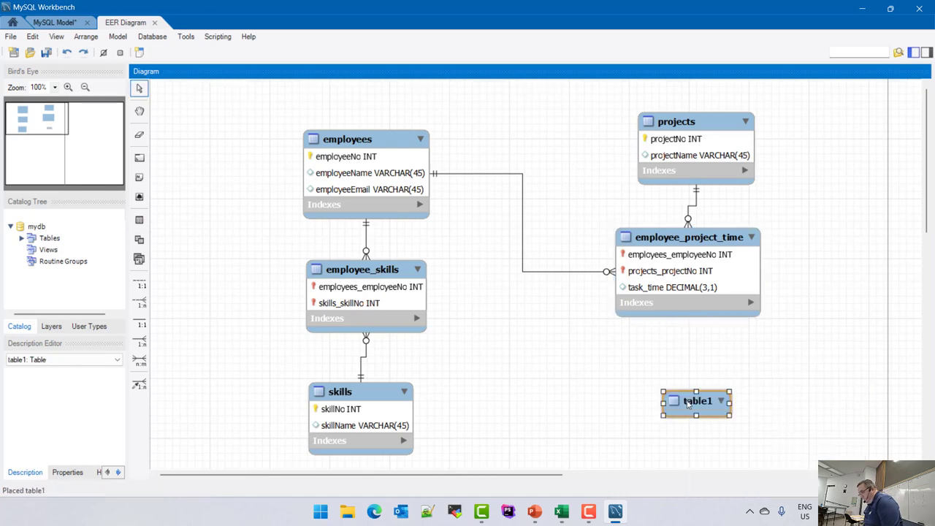
double_click(687, 404)
type("tasks")
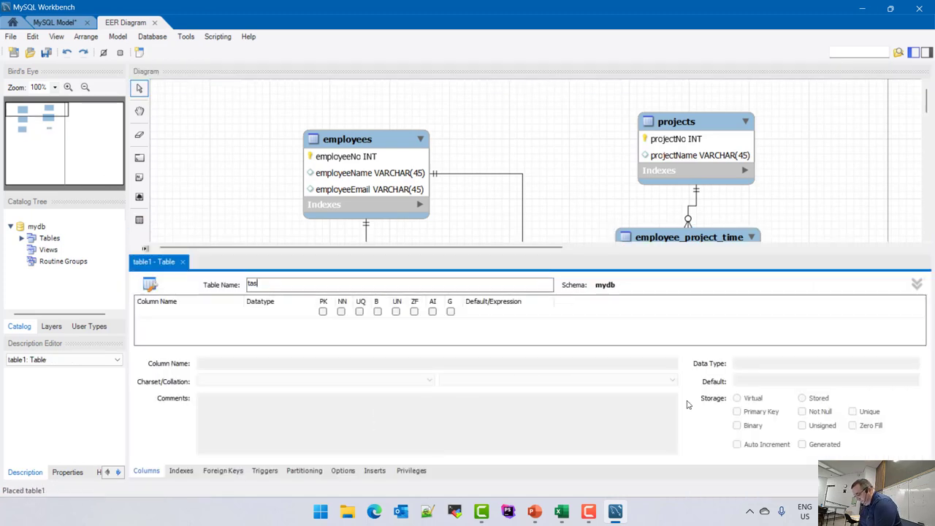
- Add a not-null taskNo INT column and a taskName VARCHAR(45) column to tasks, and move the table closer beneath employee_project_time
left_click(184, 314)
left_click(185, 315)
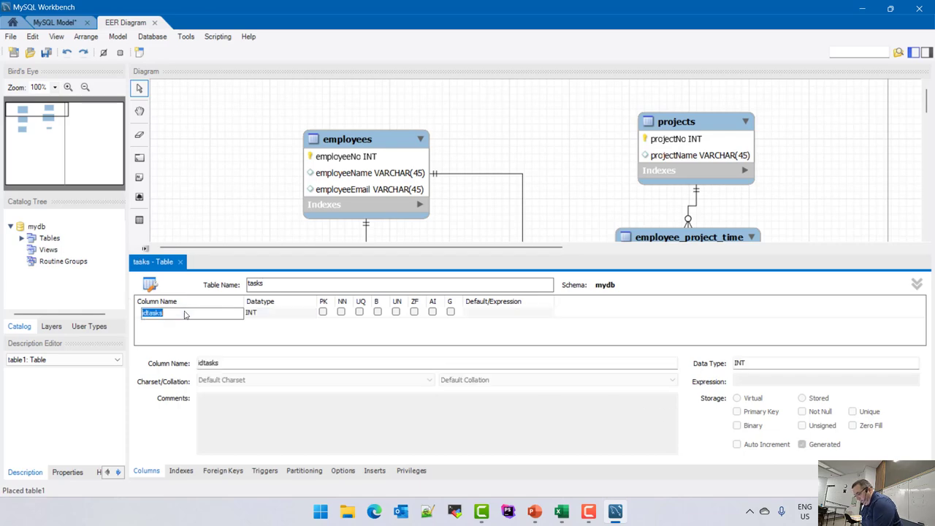
type("tasks")
key("BackSpace")
type("No")
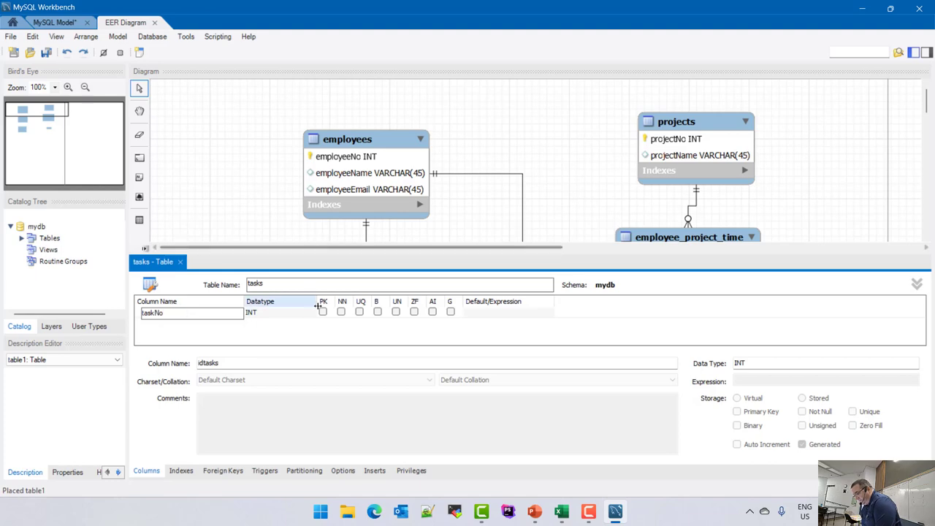
left_click(340, 312)
left_click(166, 323)
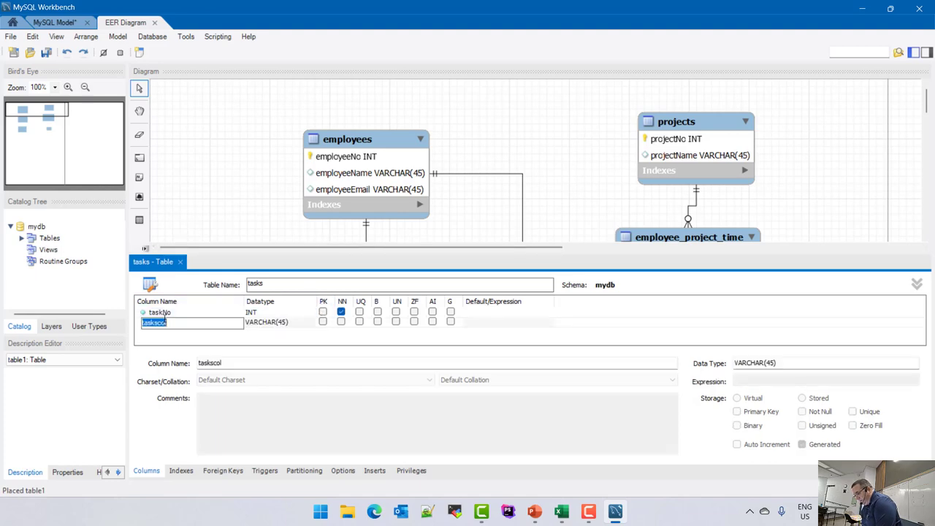
type("taskName")
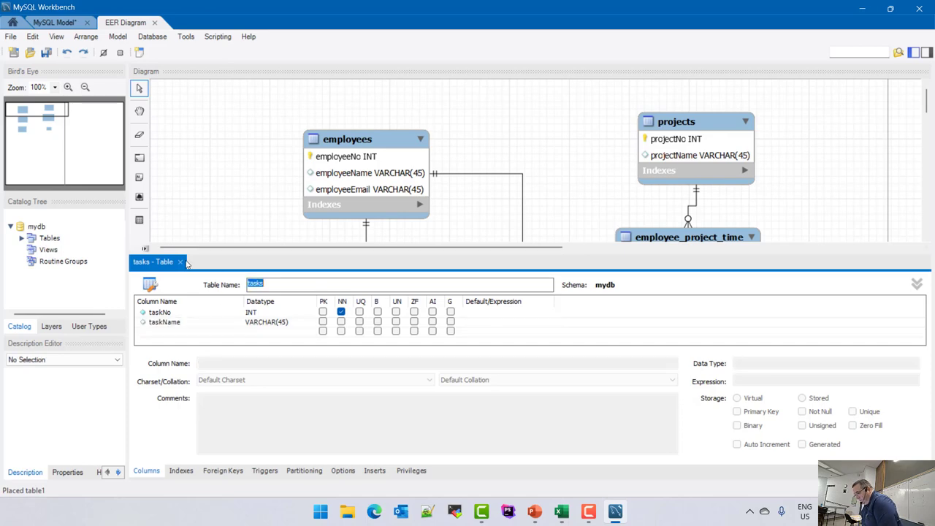
left_click(180, 262)
left_click_drag(743, 401, 709, 383)
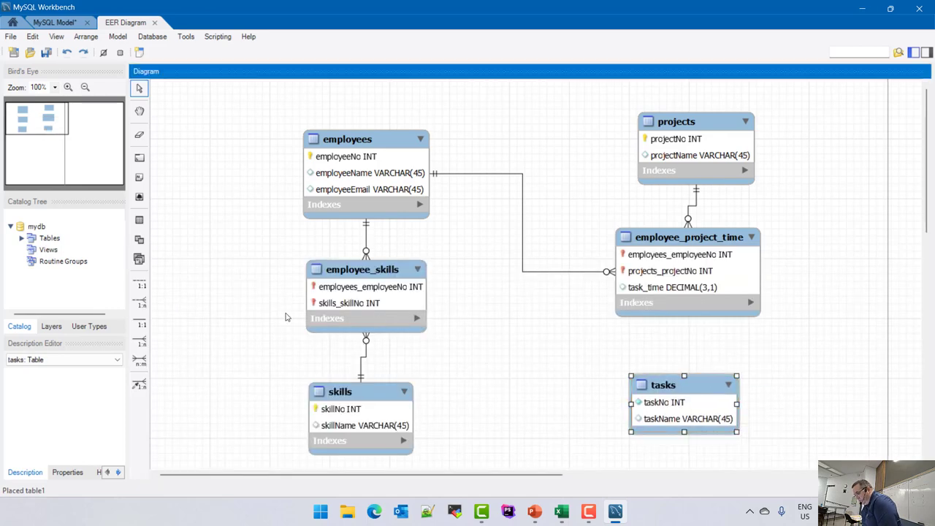
- Try to link employee_project_time to tasks with a one-to-many identifying relationship
left_click(139, 341)
left_click(690, 296)
left_click(689, 401)
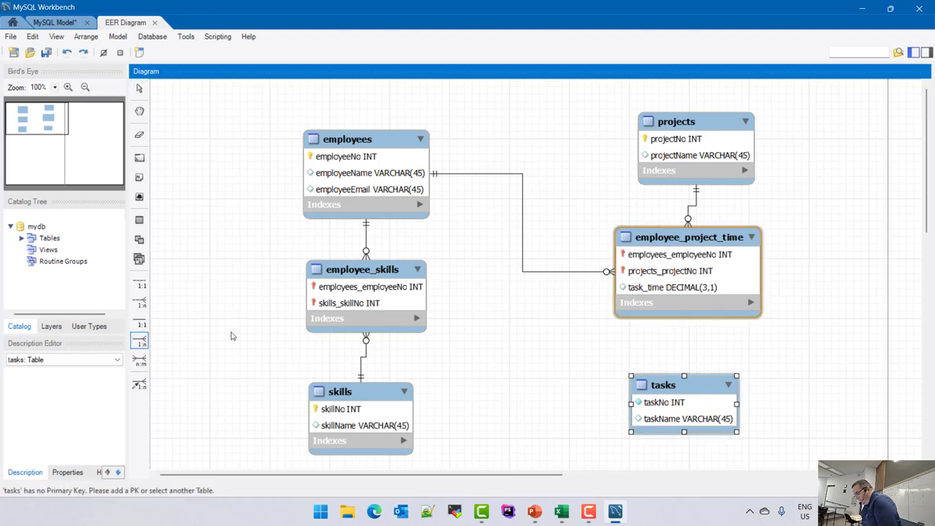
- Make taskNo the primary key of the tasks table and close the table editor
double_click(674, 410)
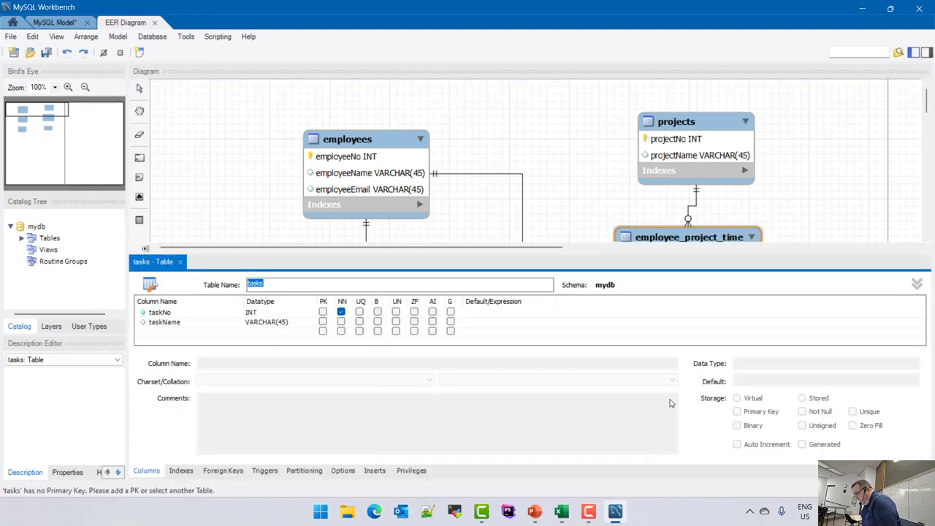
left_click(323, 312)
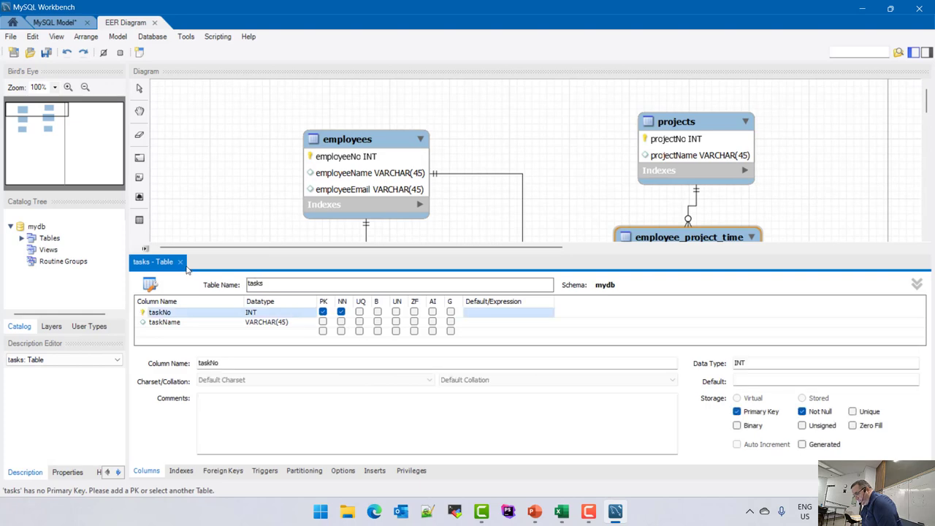
left_click(181, 263)
- Create a one-to-many identifying relationship from employee_project_time to tasks, adding the task number as a foreign key
left_click(139, 339)
left_click(702, 277)
left_click(686, 411)
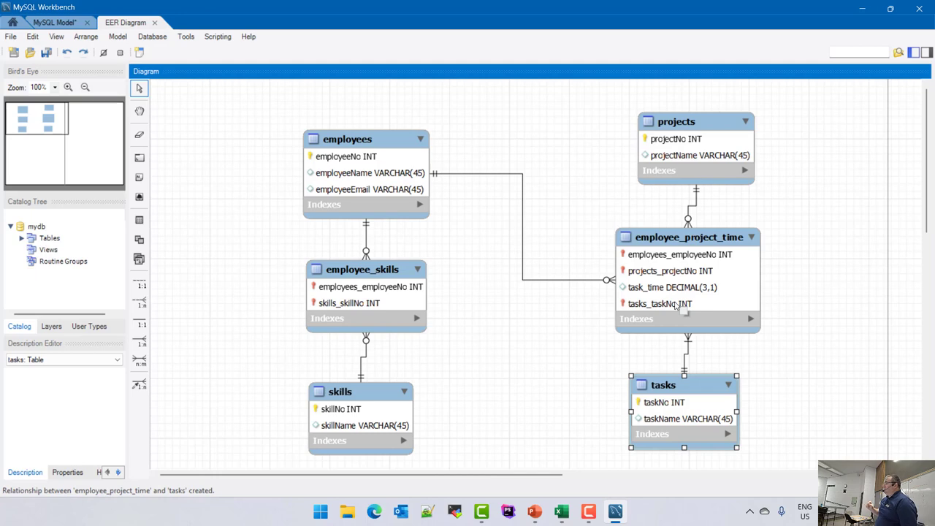
- Compare the sample data in the Excel normalization sheet with the finished EER diagram in MySQL Workbench
key("alt+Tab")
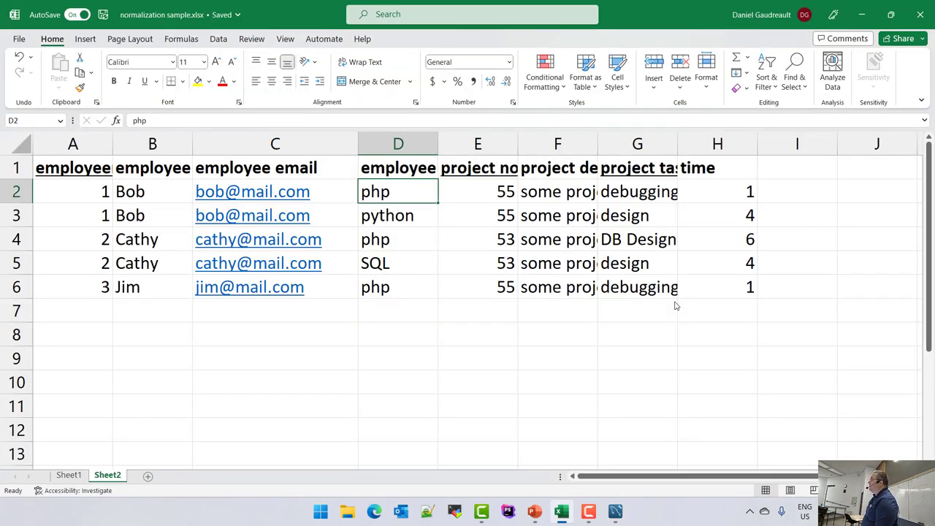
key("alt+Tab")
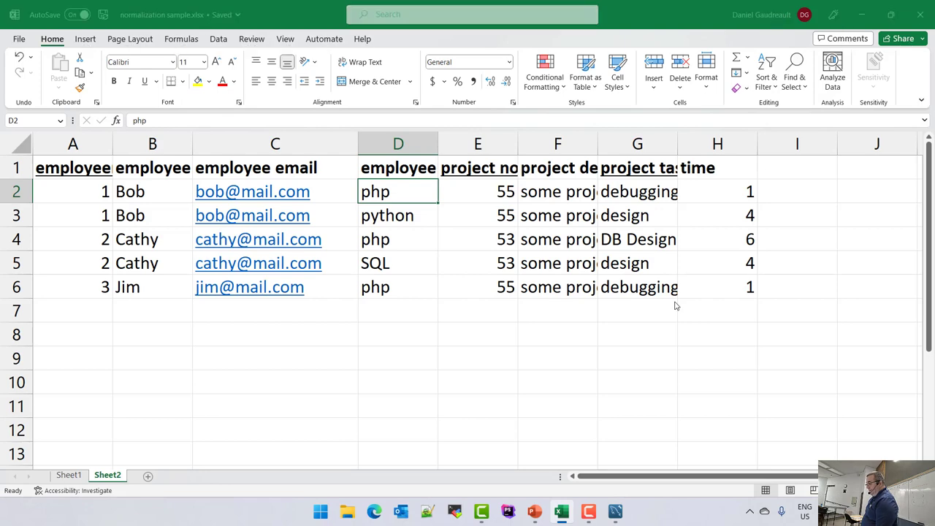
key("alt+Tab")
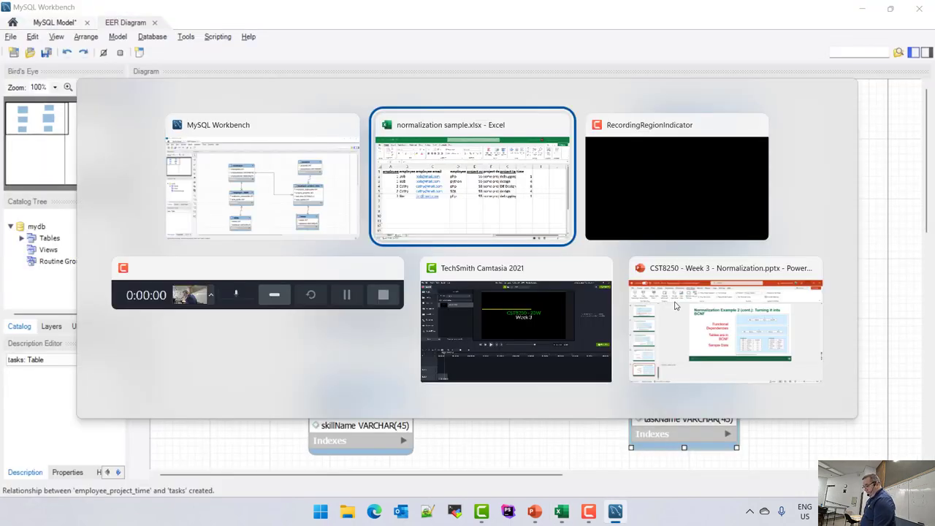
key("Tab")
key("shift+Tab")
key("shift+Tab")
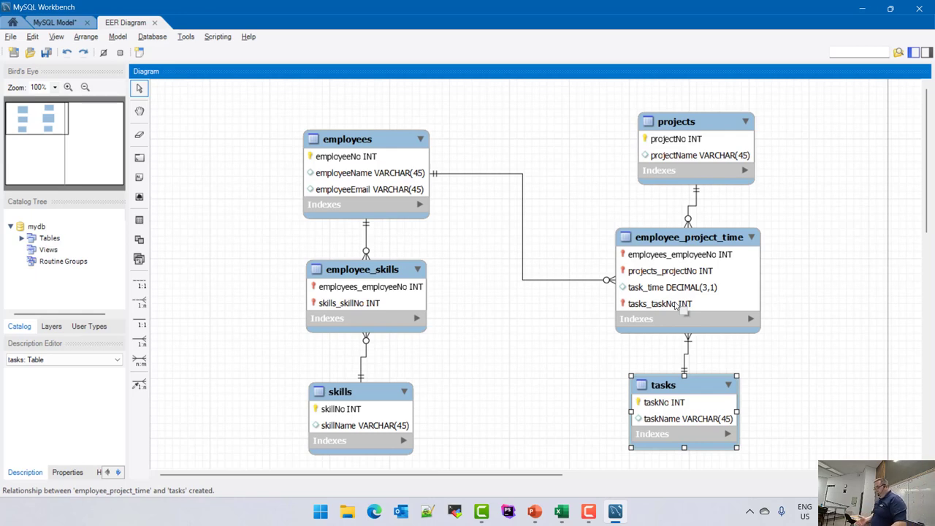
key("alt+Tab")
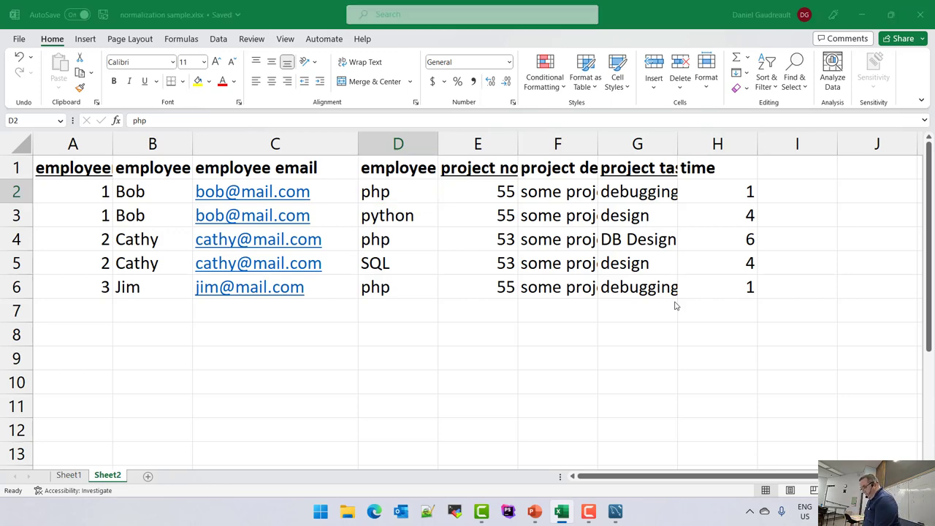
key("alt+Tab")
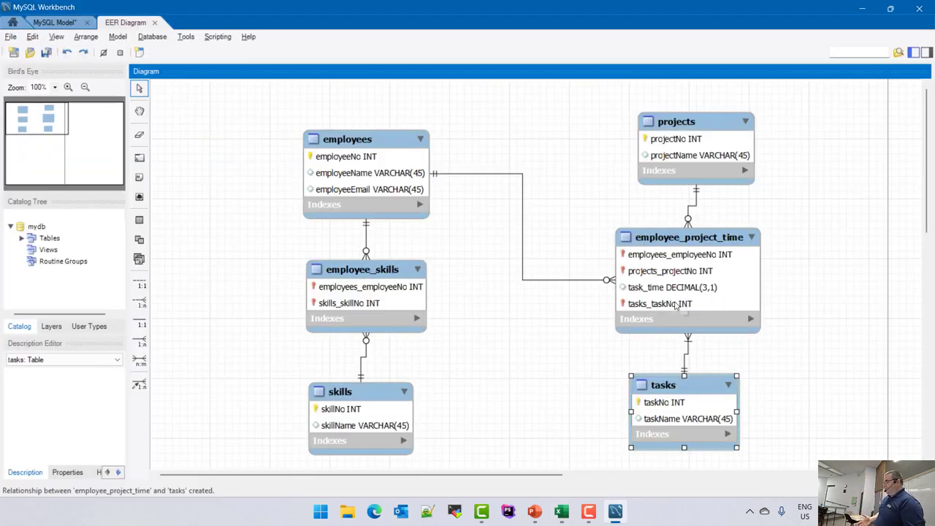